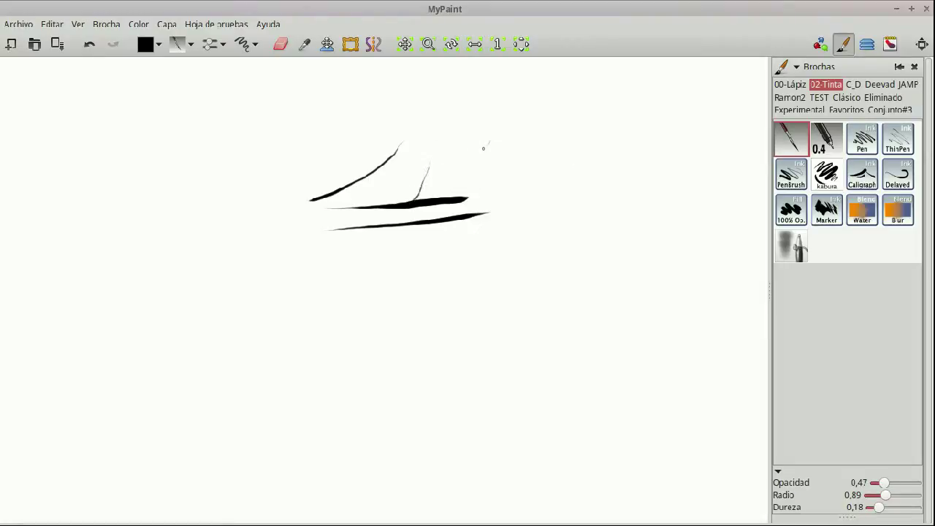
# - Add several diagonal ink strokes crossing the thick end of the tapered horizontal line
pyautogui.moveTo(497, 150); pyautogui.dragTo(437, 209)
pyautogui.moveTo(498, 166); pyautogui.dragTo(449, 209)
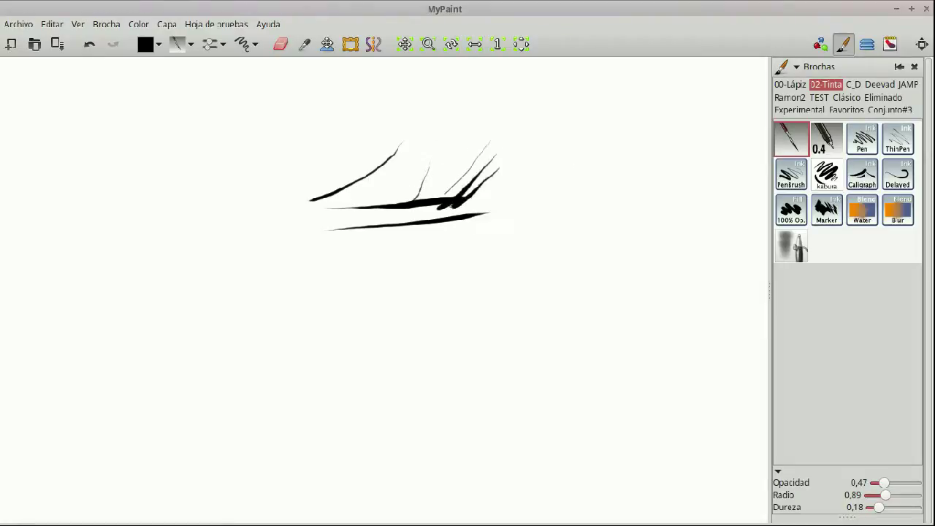
pyautogui.moveTo(507, 183); pyautogui.dragTo(437, 216)
# - Undo all the ink test strokes to clear the canvas
pyautogui.hotkey('ctrl', 'z')
pyautogui.hotkey('ctrl', 'z')
pyautogui.hotkey('ctrl', 'z')
pyautogui.hotkey('ctrl', 'z')
pyautogui.hotkey('ctrl', 'z')
pyautogui.hotkey('ctrl', 'z')
pyautogui.hotkey('ctrl', 'z')
pyautogui.hotkey('ctrl', 'z')
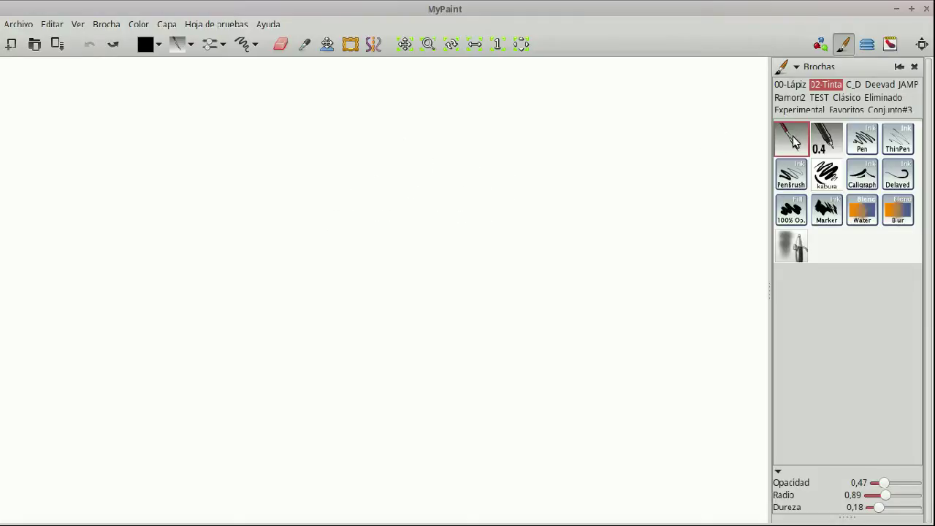
# - Try faint diagonal strokes with the first 02-Tinta ink brush, and undo them
pyautogui.moveTo(480, 182); pyautogui.dragTo(440, 211)
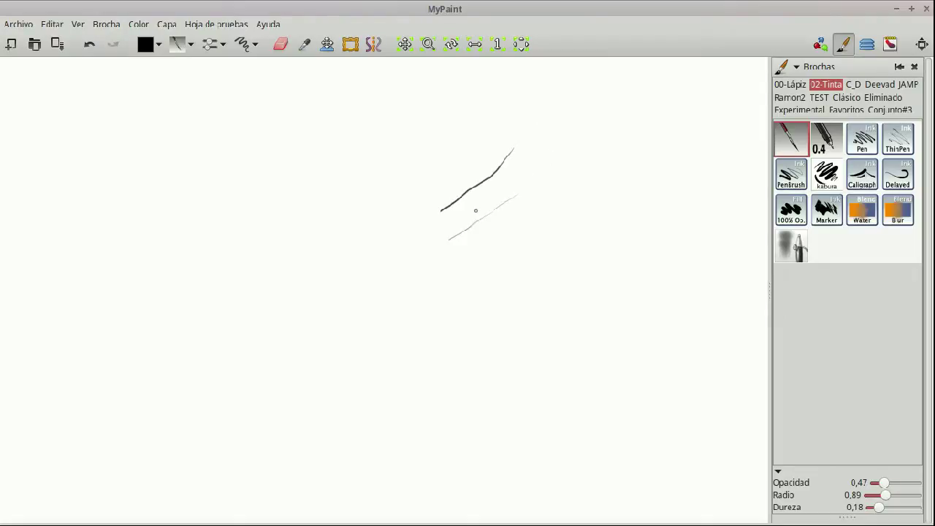
pyautogui.hotkey('ctrl', 'z')
pyautogui.hotkey('ctrl', 'z')
# - Scribble test zigzags on the canvas with the 0.4, Pen and ThinPen ink brushes
pyautogui.click(826, 150)
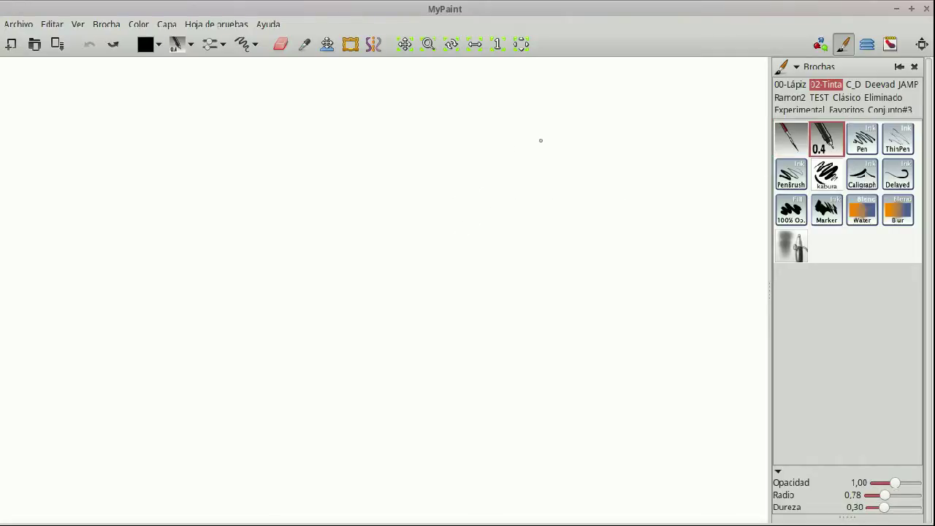
pyautogui.moveTo(440, 184)
pyautogui.mouseDown()
pyautogui.moveTo(538, 175)
pyautogui.moveTo(546, 188)
pyautogui.moveTo(486, 199)
pyautogui.moveTo(415, 229)
pyautogui.moveTo(523, 206)
pyautogui.moveTo(567, 212)
pyautogui.moveTo(477, 238)
pyautogui.mouseUp()
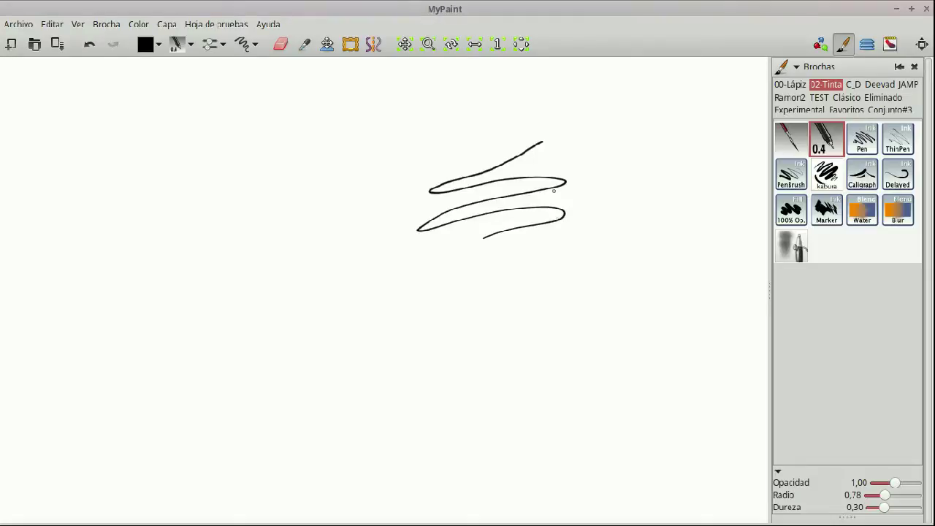
pyautogui.click(854, 146)
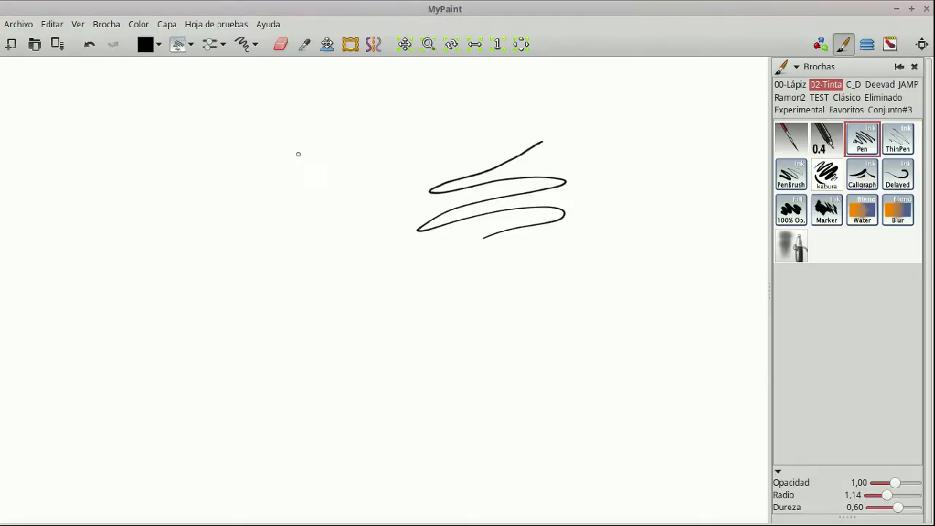
pyautogui.moveTo(340, 156)
pyautogui.mouseDown()
pyautogui.moveTo(293, 185)
pyautogui.moveTo(328, 171)
pyautogui.moveTo(368, 172)
pyautogui.moveTo(302, 196)
pyautogui.moveTo(282, 222)
pyautogui.moveTo(371, 189)
pyautogui.moveTo(381, 209)
pyautogui.moveTo(294, 238)
pyautogui.moveTo(268, 266)
pyautogui.moveTo(378, 229)
pyautogui.moveTo(328, 260)
pyautogui.moveTo(356, 271)
pyautogui.mouseUp()
pyautogui.click(901, 141)
pyautogui.moveTo(295, 217)
pyautogui.mouseDown()
pyautogui.moveTo(346, 199)
pyautogui.moveTo(359, 216)
pyautogui.moveTo(336, 224)
pyautogui.moveTo(328, 256)
pyautogui.moveTo(386, 211)
pyautogui.moveTo(429, 212)
pyautogui.moveTo(345, 270)
pyautogui.moveTo(435, 232)
pyautogui.moveTo(495, 244)
pyautogui.moveTo(395, 286)
pyautogui.moveTo(500, 278)
pyautogui.moveTo(394, 331)
pyautogui.moveTo(476, 295)
pyautogui.moveTo(561, 303)
pyautogui.mouseUp()
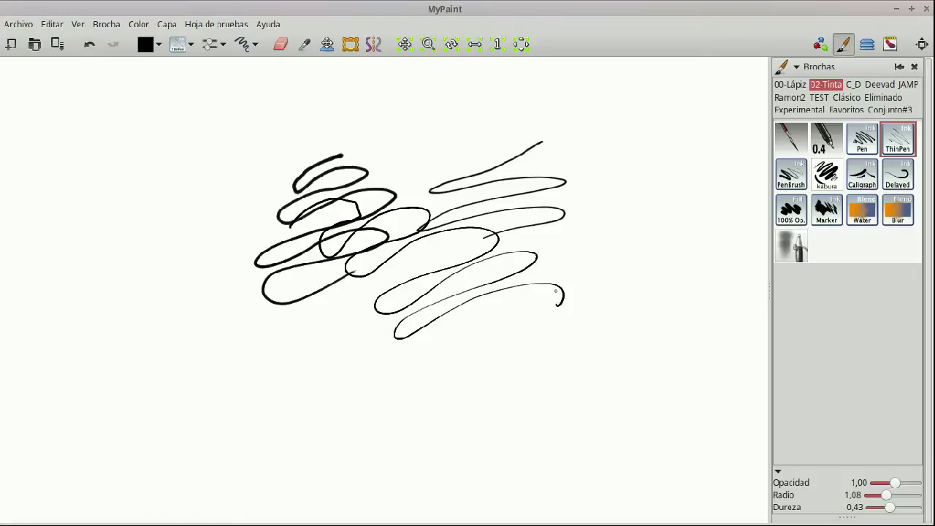
# - Paint a zigzag and curved strokes of varying thickness with the PenBrush ink brush
pyautogui.click(792, 174)
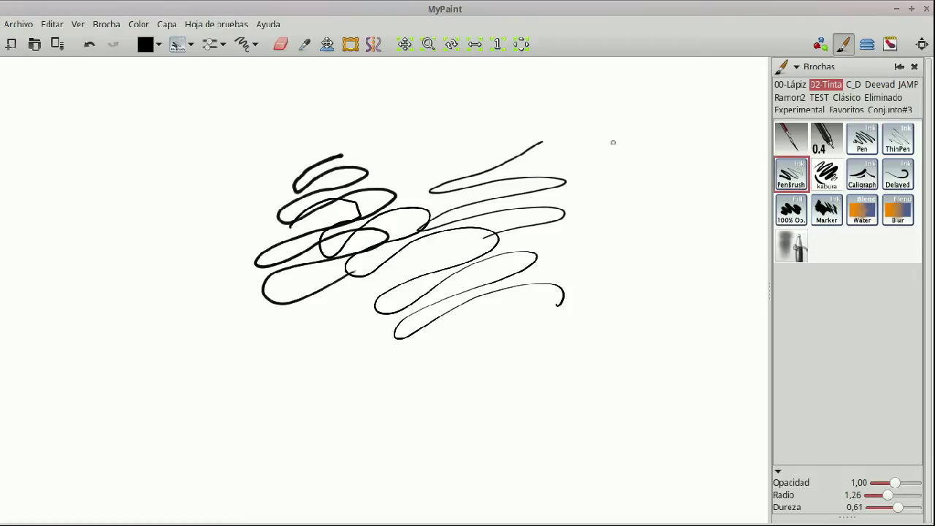
pyautogui.moveTo(621, 166)
pyautogui.mouseDown()
pyautogui.moveTo(585, 190)
pyautogui.moveTo(629, 177)
pyautogui.moveTo(672, 182)
pyautogui.moveTo(588, 213)
pyautogui.moveTo(591, 225)
pyautogui.moveTo(655, 199)
pyautogui.moveTo(677, 209)
pyautogui.moveTo(608, 228)
pyautogui.moveTo(590, 259)
pyautogui.moveTo(693, 218)
pyautogui.moveTo(686, 240)
pyautogui.moveTo(608, 256)
pyautogui.moveTo(598, 273)
pyautogui.moveTo(693, 258)
pyautogui.moveTo(580, 297)
pyautogui.moveTo(571, 314)
pyautogui.moveTo(712, 302)
pyautogui.moveTo(651, 328)
pyautogui.moveTo(570, 334)
pyautogui.moveTo(535, 365)
pyautogui.mouseUp()
pyautogui.moveTo(224, 323)
pyautogui.mouseDown()
pyautogui.moveTo(269, 319)
pyautogui.moveTo(272, 359)
pyautogui.moveTo(327, 379)
pyautogui.moveTo(369, 326)
pyautogui.mouseUp()
pyautogui.moveTo(171, 257)
pyautogui.mouseDown()
pyautogui.moveTo(198, 255)
pyautogui.moveTo(236, 221)
pyautogui.mouseUp()
# - Undo all the 0.4, Pen, ThinPen and PenBrush test strokes to empty the canvas
pyautogui.hotkey('ctrl', 'z')
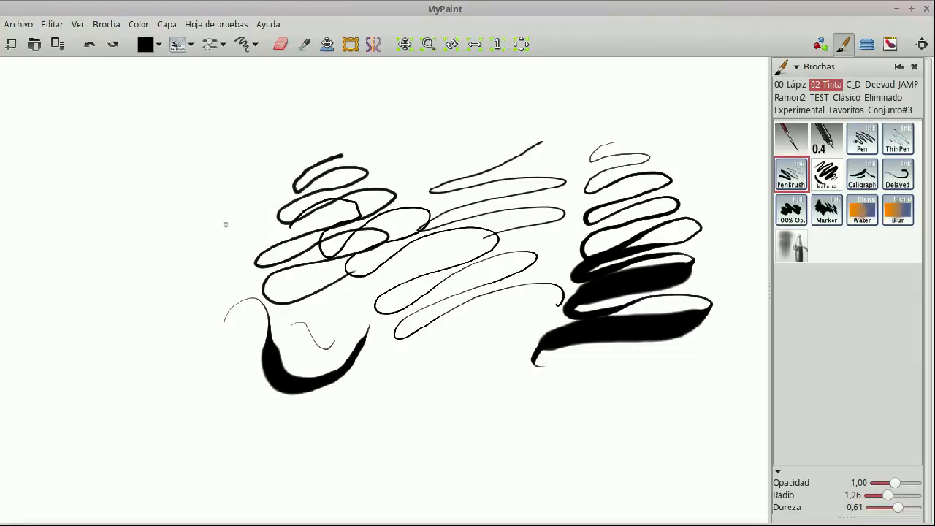
pyautogui.hotkey('ctrl', 'z')
pyautogui.hotkey('ctrl', 'z')
pyautogui.hotkey('ctrl', 'z')
pyautogui.hotkey('ctrl', 'z')
pyautogui.hotkey('ctrl', 'z')
pyautogui.hotkey('ctrl', 'z')
pyautogui.hotkey('ctrl', 'z')
pyautogui.hotkey('ctrl', 'z')
pyautogui.hotkey('ctrl', 'z')
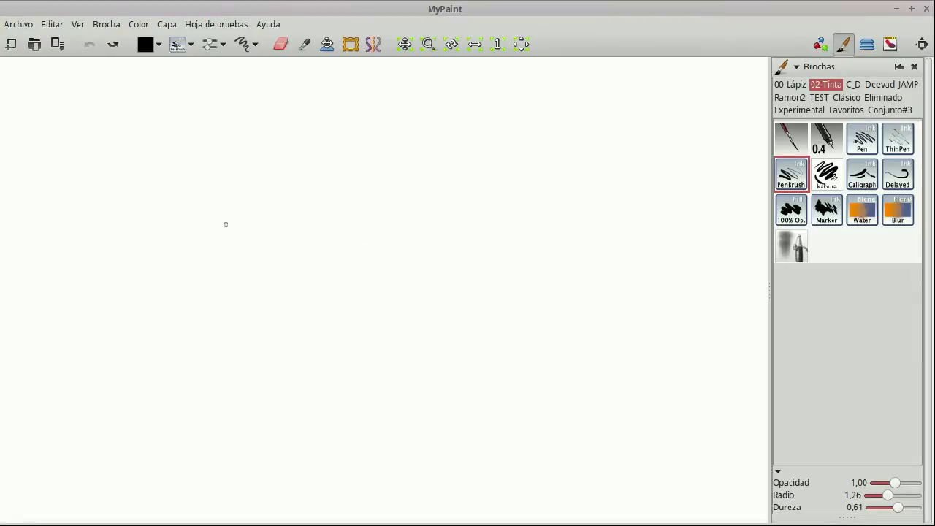
# - Draw a patch of thin diagonal hatching in the canvas's upper-left area with the PenBrush brush
pyautogui.click(827, 176)
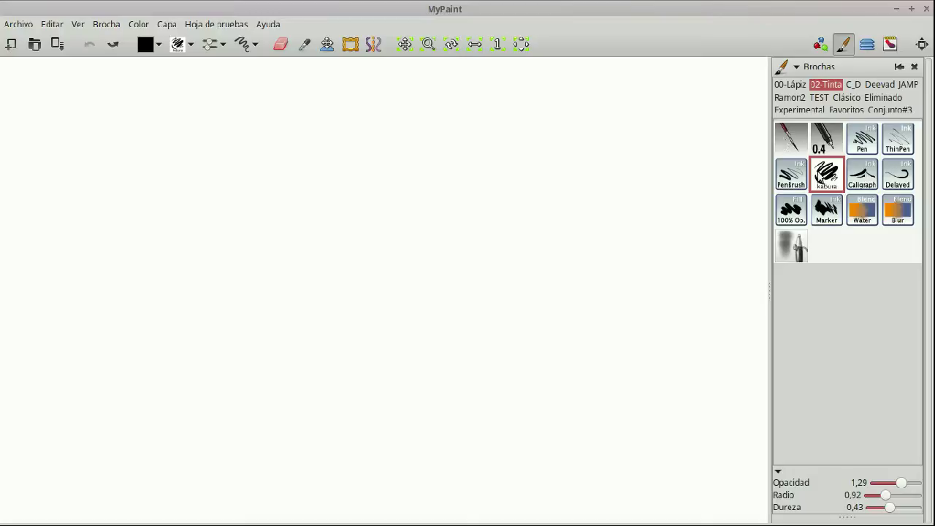
pyautogui.click(793, 177)
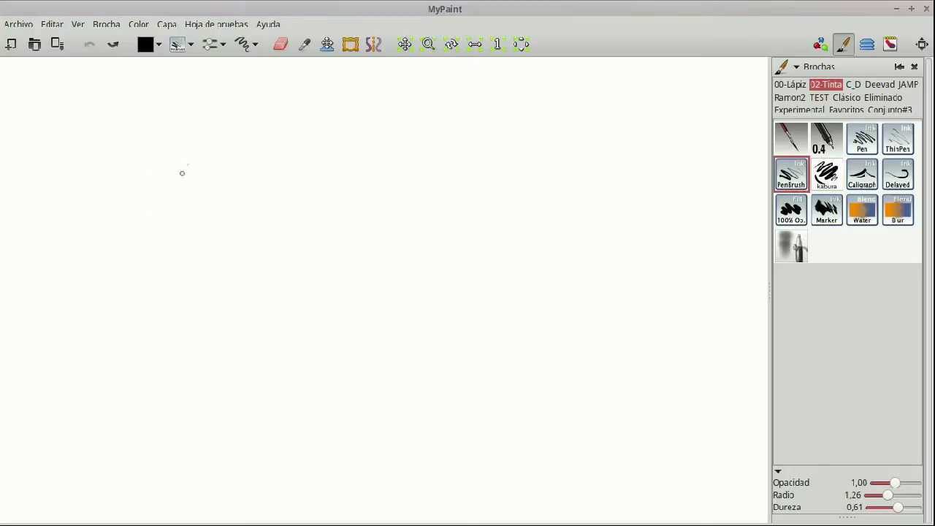
pyautogui.moveTo(209, 159)
pyautogui.mouseDown()
pyautogui.moveTo(167, 213)
pyautogui.moveTo(208, 170)
pyautogui.moveTo(182, 217)
pyautogui.moveTo(224, 163)
pyautogui.moveTo(194, 218)
pyautogui.mouseUp()
pyautogui.moveTo(239, 168)
pyautogui.mouseDown()
pyautogui.moveTo(197, 221)
pyautogui.moveTo(221, 209)
pyautogui.moveTo(214, 224)
pyautogui.mouseUp()
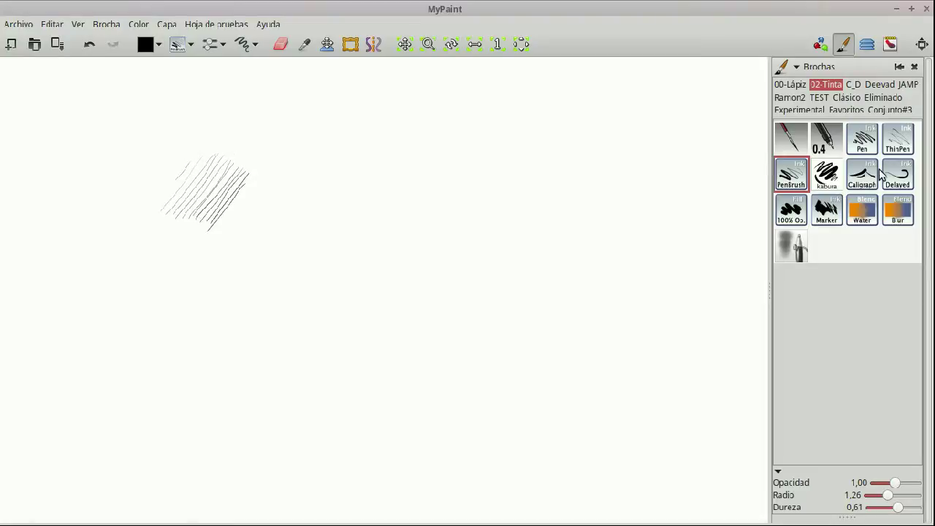
# - Draw short diagonal hatching and four tapering curved lines beside the hatched patch with the kabura brush
pyautogui.click(833, 177)
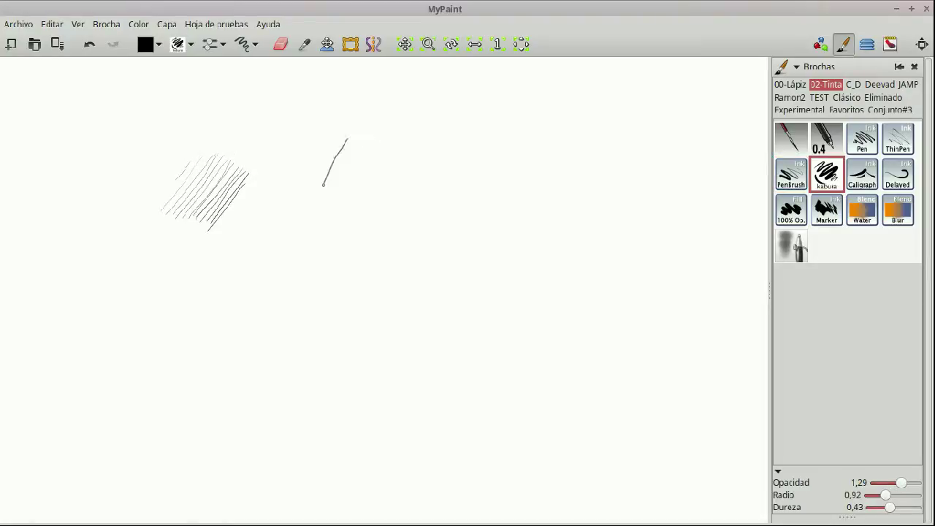
pyautogui.moveTo(376, 135)
pyautogui.mouseDown()
pyautogui.moveTo(297, 199)
pyautogui.moveTo(259, 203)
pyautogui.moveTo(272, 182)
pyautogui.moveTo(263, 209)
pyautogui.moveTo(290, 176)
pyautogui.moveTo(262, 227)
pyautogui.mouseUp()
pyautogui.moveTo(300, 189)
pyautogui.mouseDown()
pyautogui.moveTo(285, 266)
pyautogui.moveTo(357, 295)
pyautogui.mouseUp()
pyautogui.moveTo(311, 249)
pyautogui.mouseDown()
pyautogui.moveTo(403, 241)
pyautogui.moveTo(439, 291)
pyautogui.mouseUp()
pyautogui.moveTo(378, 185)
pyautogui.mouseDown()
pyautogui.moveTo(434, 209)
pyautogui.moveTo(476, 261)
pyautogui.moveTo(514, 253)
pyautogui.mouseUp()
pyautogui.moveTo(398, 206); pyautogui.dragTo(514, 190)
# - Draw a long wavy line that thickens toward its right end with PenBrush, and a similar one below it with kabura
pyautogui.click(794, 180)
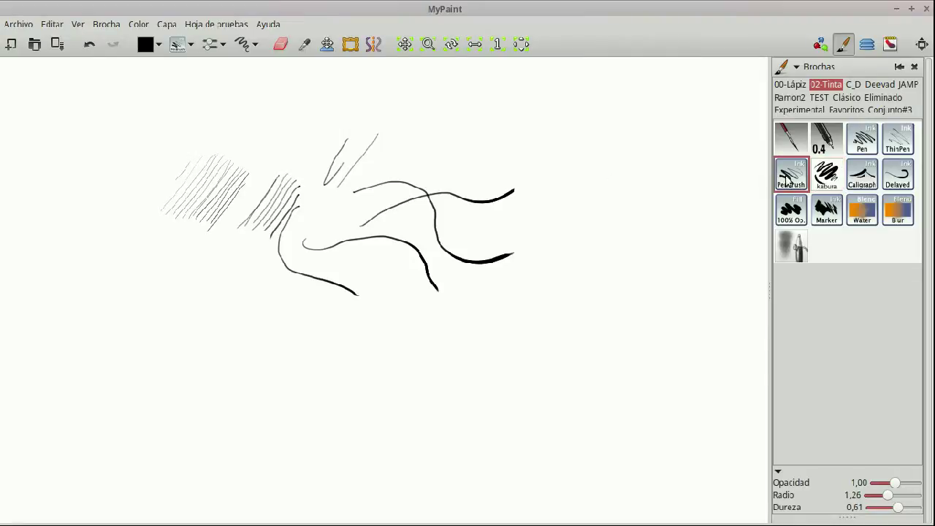
pyautogui.moveTo(495, 141)
pyautogui.mouseDown()
pyautogui.moveTo(572, 125)
pyautogui.moveTo(628, 134)
pyautogui.moveTo(650, 143)
pyautogui.moveTo(666, 169)
pyautogui.moveTo(662, 210)
pyautogui.mouseUp()
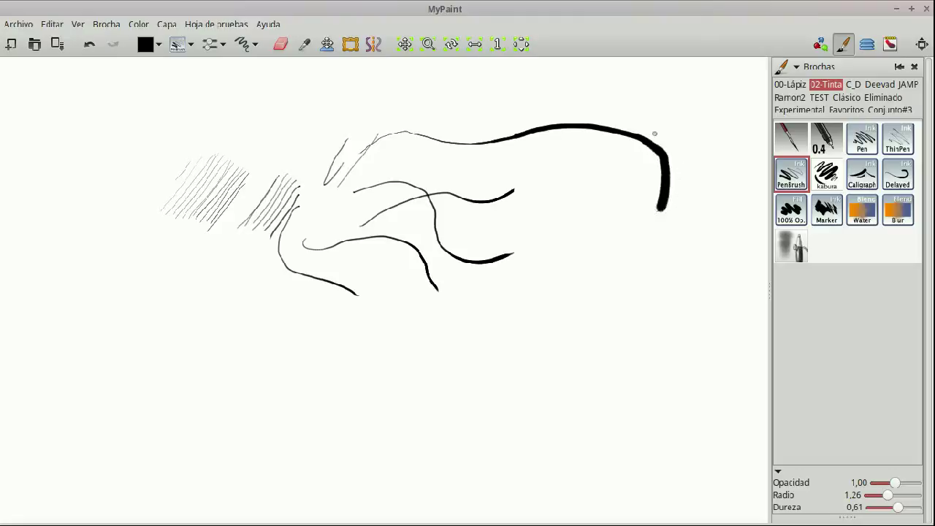
pyautogui.click(827, 179)
pyautogui.moveTo(362, 204)
pyautogui.mouseDown()
pyautogui.moveTo(504, 212)
pyautogui.moveTo(680, 257)
pyautogui.mouseUp()
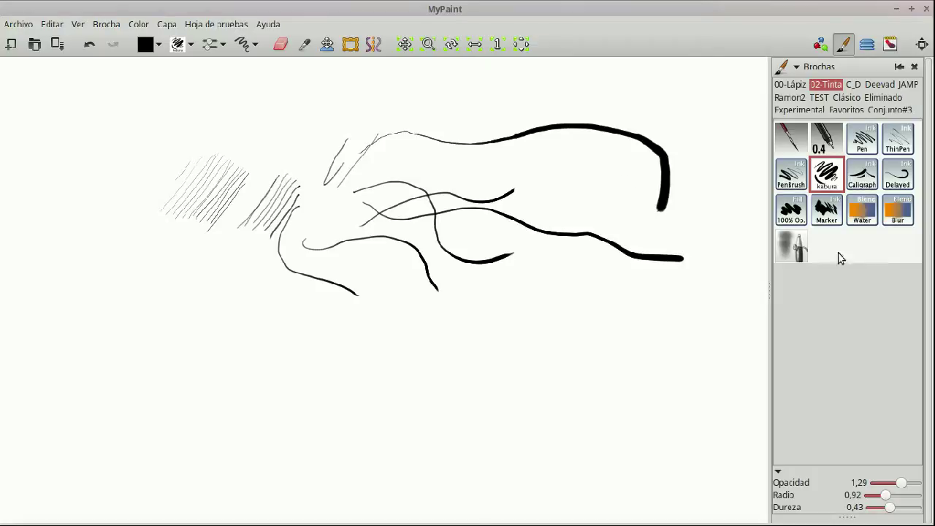
# - Paint three thick calligraphic curves over and below the hatching with the Caligraph brush
pyautogui.click(869, 183)
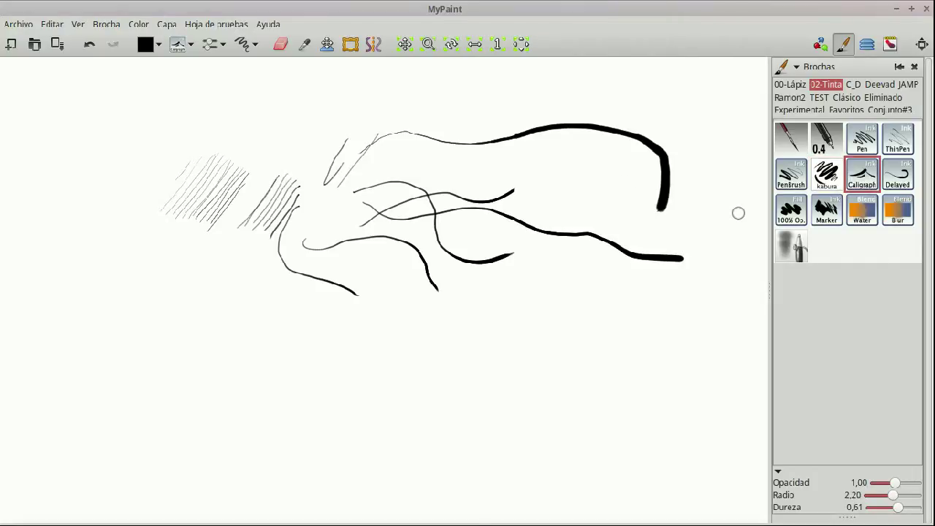
pyautogui.moveTo(208, 164)
pyautogui.mouseDown()
pyautogui.moveTo(177, 140)
pyautogui.moveTo(145, 160)
pyautogui.moveTo(139, 198)
pyautogui.moveTo(192, 216)
pyautogui.moveTo(219, 181)
pyautogui.mouseUp()
pyautogui.moveTo(251, 139)
pyautogui.mouseDown()
pyautogui.moveTo(237, 202)
pyautogui.moveTo(244, 236)
pyautogui.moveTo(299, 225)
pyautogui.mouseUp()
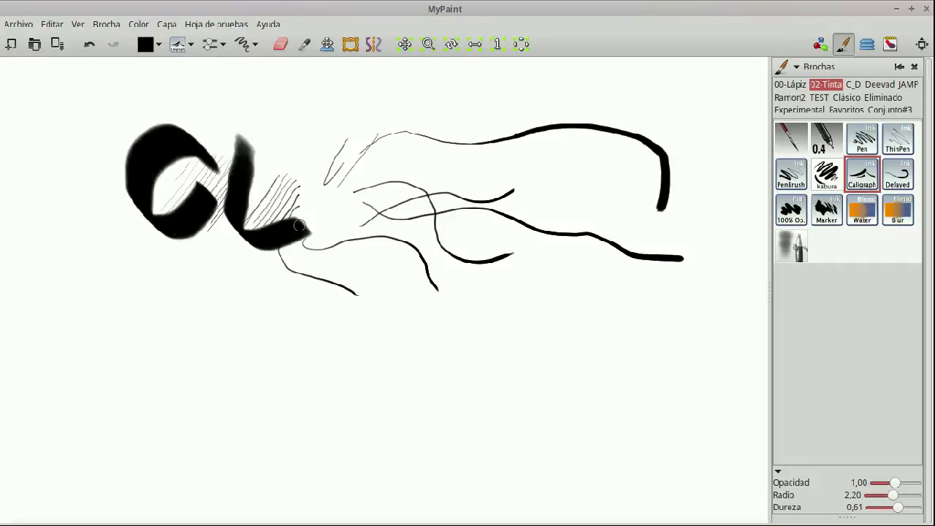
pyautogui.moveTo(247, 287)
pyautogui.mouseDown()
pyautogui.moveTo(223, 256)
pyautogui.moveTo(169, 301)
pyautogui.moveTo(238, 292)
pyautogui.moveTo(138, 352)
pyautogui.moveTo(85, 336)
pyautogui.mouseUp()
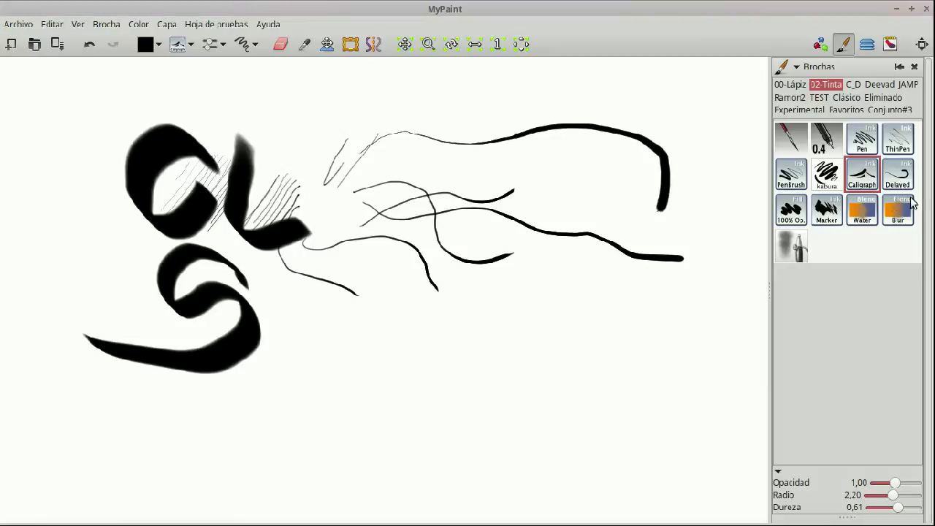
# - Draw looping curves and a thin zigzag line across the canvas's lower-right area with the Delayed brush
pyautogui.click(898, 181)
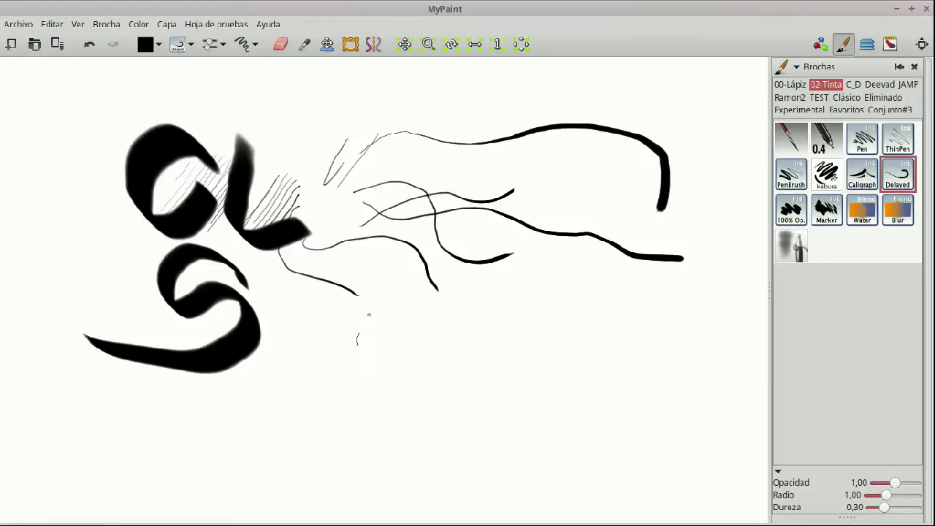
pyautogui.moveTo(369, 374)
pyautogui.mouseDown()
pyautogui.moveTo(450, 319)
pyautogui.moveTo(457, 340)
pyautogui.moveTo(394, 366)
pyautogui.moveTo(371, 393)
pyautogui.moveTo(423, 381)
pyautogui.moveTo(459, 344)
pyautogui.moveTo(522, 310)
pyautogui.moveTo(538, 335)
pyautogui.moveTo(481, 367)
pyautogui.moveTo(456, 408)
pyautogui.moveTo(545, 356)
pyautogui.mouseUp()
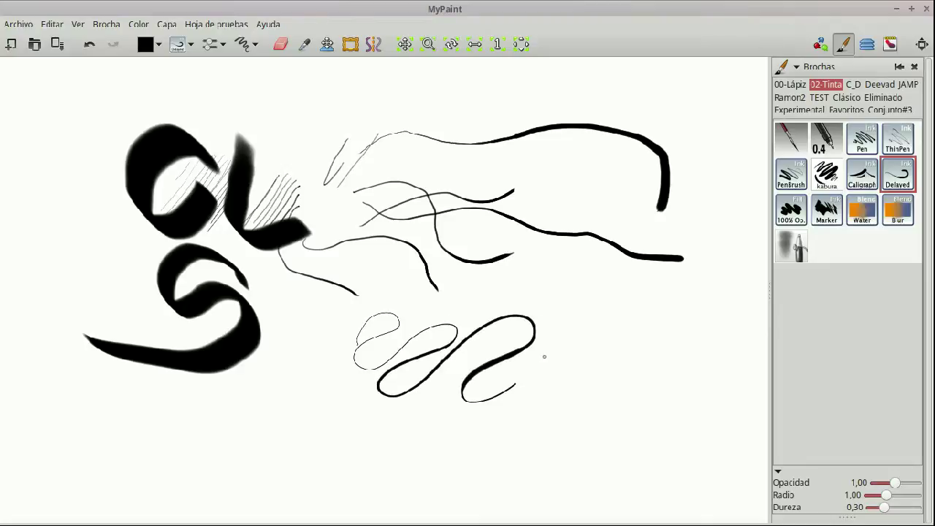
pyautogui.moveTo(423, 312)
pyautogui.mouseDown()
pyautogui.moveTo(449, 313)
pyautogui.moveTo(524, 271)
pyautogui.moveTo(574, 280)
pyautogui.moveTo(568, 314)
pyautogui.mouseUp()
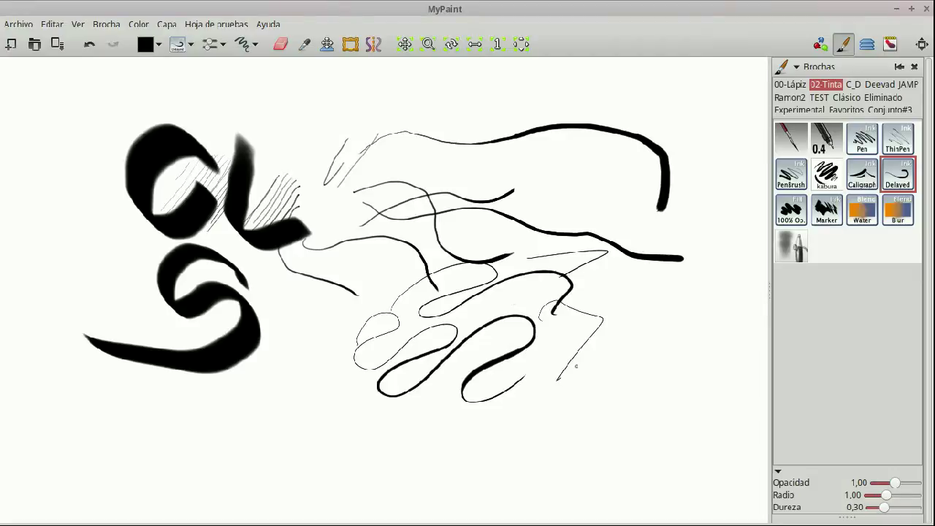
pyautogui.moveTo(635, 394)
pyautogui.mouseDown()
pyautogui.moveTo(611, 413)
pyautogui.moveTo(497, 419)
pyautogui.mouseUp()
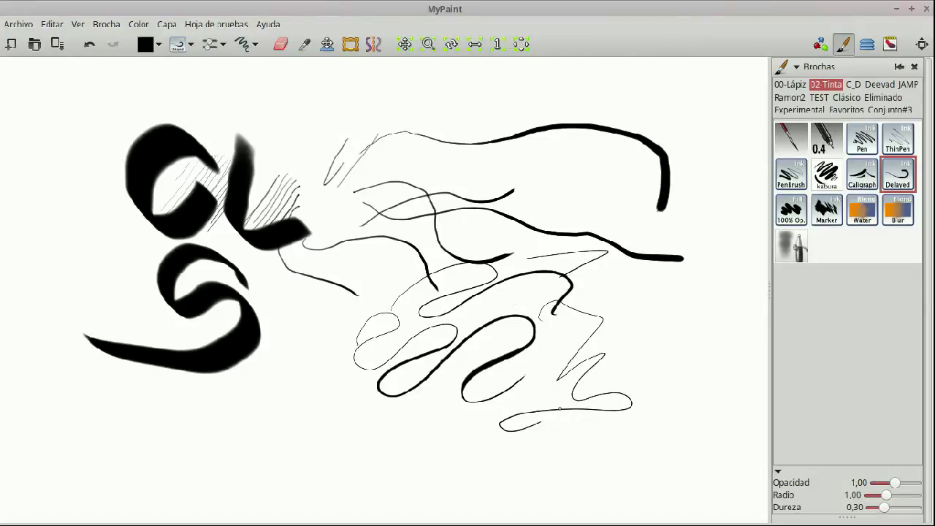
pyautogui.moveTo(656, 400); pyautogui.dragTo(647, 348)
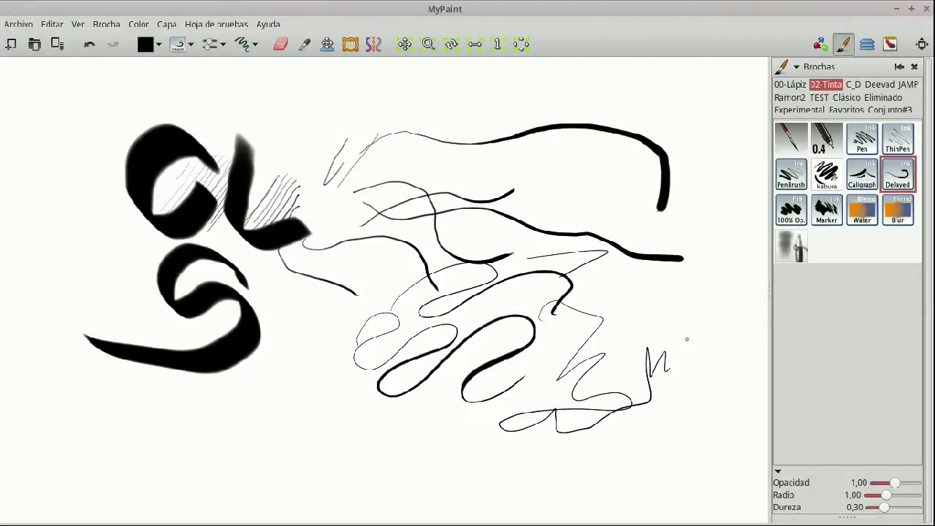
pyautogui.moveTo(674, 393); pyautogui.dragTo(683, 388)
# - Paint a solid black blob with the 100% Op. brush, and four vertical and four near-horizontal bars beneath it with the Marker brush
pyautogui.click(791, 210)
pyautogui.moveTo(252, 326)
pyautogui.mouseDown()
pyautogui.moveTo(297, 304)
pyautogui.moveTo(279, 330)
pyautogui.moveTo(309, 325)
pyautogui.moveTo(291, 357)
pyautogui.moveTo(333, 378)
pyautogui.moveTo(414, 357)
pyautogui.mouseUp()
pyautogui.click(821, 217)
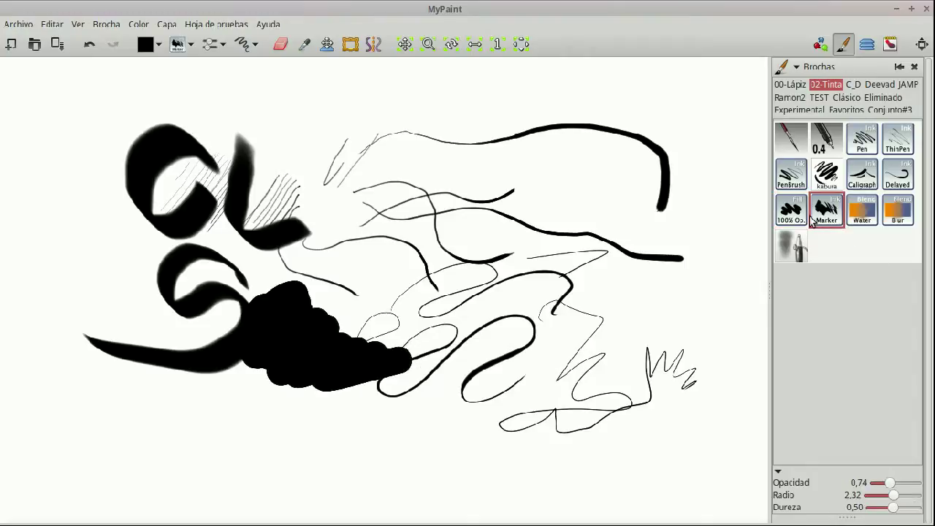
pyautogui.moveTo(224, 375); pyautogui.dragTo(217, 476)
pyautogui.click(255, 397)
pyautogui.moveTo(255, 411); pyautogui.dragTo(249, 477)
pyautogui.moveTo(278, 389); pyautogui.dragTo(268, 469)
pyautogui.moveTo(310, 394); pyautogui.dragTo(297, 471)
pyautogui.moveTo(333, 420); pyautogui.dragTo(396, 403)
pyautogui.moveTo(327, 447); pyautogui.dragTo(408, 428)
pyautogui.moveTo(327, 475); pyautogui.dragTo(404, 451)
pyautogui.moveTo(324, 499); pyautogui.dragTo(412, 471)
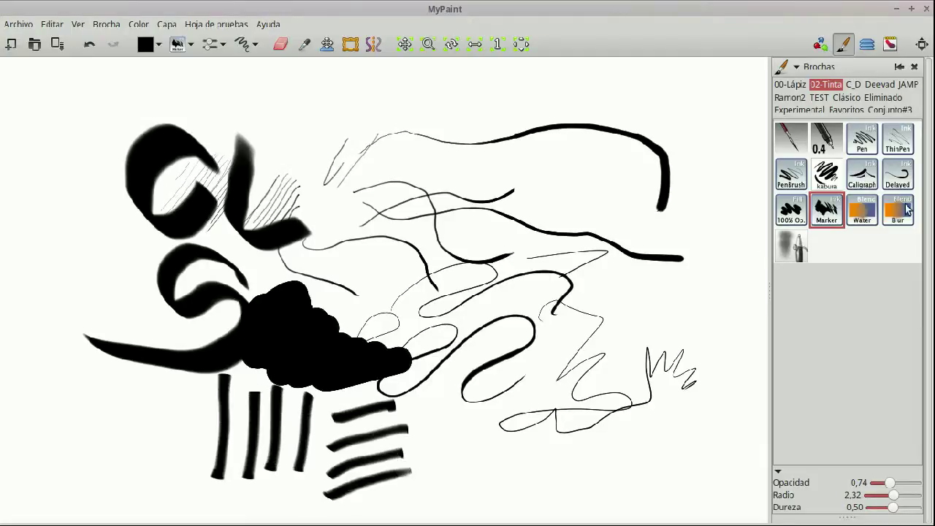
# - Smudge the L-shaped calligraphic stroke and long upper line with the Water brush, and soften the long lower line with the Blur brush
pyautogui.click(865, 219)
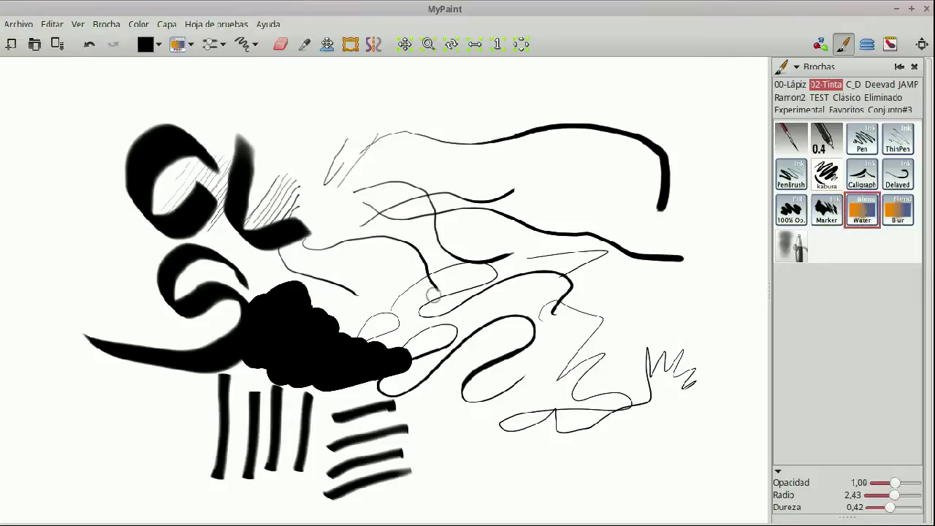
pyautogui.moveTo(283, 219)
pyautogui.mouseDown()
pyautogui.moveTo(252, 233)
pyautogui.moveTo(307, 223)
pyautogui.moveTo(253, 175)
pyautogui.moveTo(248, 143)
pyautogui.moveTo(252, 245)
pyautogui.moveTo(293, 242)
pyautogui.moveTo(365, 146)
pyautogui.moveTo(568, 125)
pyautogui.moveTo(643, 149)
pyautogui.moveTo(650, 214)
pyautogui.moveTo(665, 183)
pyautogui.moveTo(662, 146)
pyautogui.mouseUp()
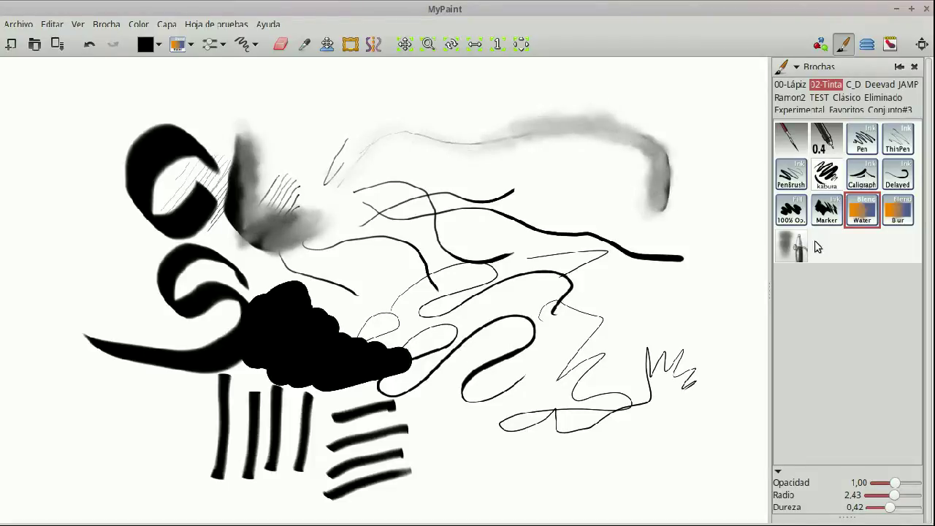
pyautogui.click(898, 212)
pyautogui.moveTo(640, 252)
pyautogui.mouseDown()
pyautogui.moveTo(680, 256)
pyautogui.moveTo(597, 235)
pyautogui.moveTo(642, 256)
pyautogui.moveTo(613, 237)
pyautogui.moveTo(546, 235)
pyautogui.mouseUp()
# - Spray soft grey shading over the drawing's upper and middle areas with the airbrush, darkening the upper-right corner
pyautogui.click(792, 247)
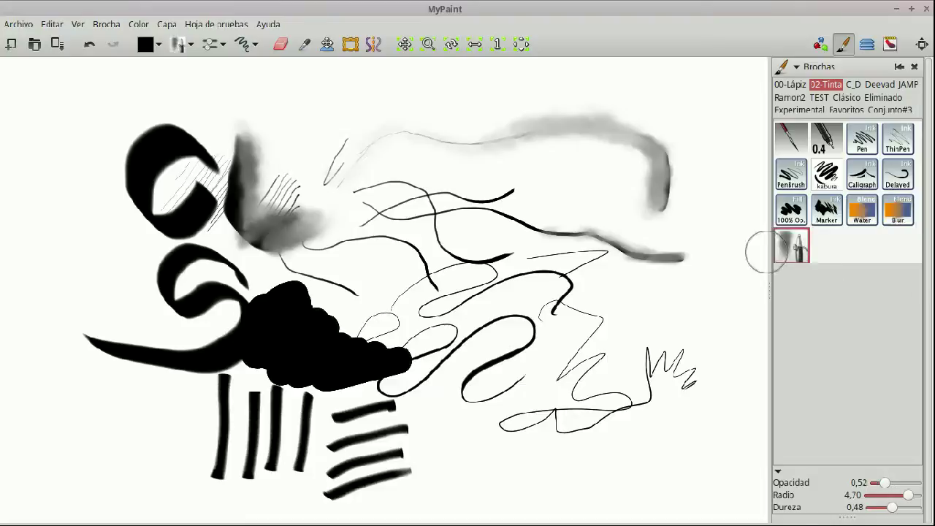
pyautogui.moveTo(643, 301)
pyautogui.mouseDown()
pyautogui.moveTo(630, 307)
pyautogui.moveTo(625, 329)
pyautogui.mouseUp()
pyautogui.moveTo(582, 199)
pyautogui.mouseDown()
pyautogui.moveTo(529, 218)
pyautogui.moveTo(611, 202)
pyautogui.moveTo(468, 219)
pyautogui.mouseUp()
pyautogui.moveTo(317, 111)
pyautogui.mouseDown()
pyautogui.moveTo(349, 198)
pyautogui.moveTo(488, 136)
pyautogui.moveTo(285, 134)
pyautogui.moveTo(478, 231)
pyautogui.mouseUp()
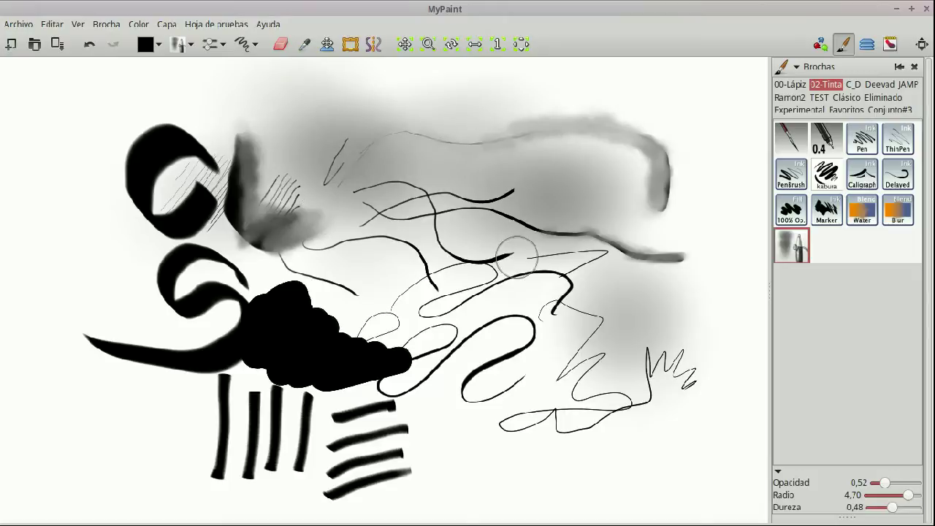
pyautogui.click(667, 219)
pyautogui.moveTo(359, 85)
pyautogui.mouseDown()
pyautogui.moveTo(658, 99)
pyautogui.moveTo(671, 233)
pyautogui.moveTo(706, 304)
pyautogui.moveTo(639, 366)
pyautogui.moveTo(410, 352)
pyautogui.mouseUp()
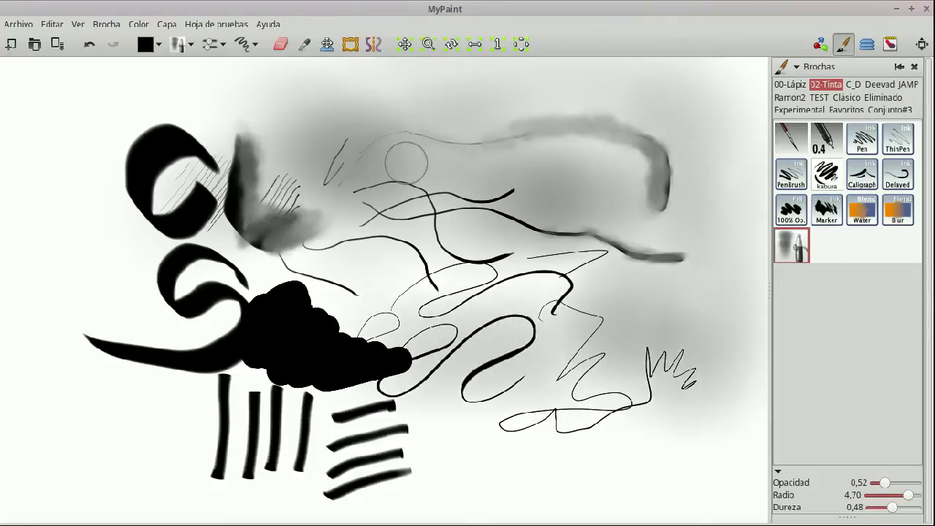
pyautogui.moveTo(387, 160); pyautogui.dragTo(166, 106)
pyautogui.moveTo(322, 86)
pyautogui.mouseDown()
pyautogui.moveTo(62, 94)
pyautogui.moveTo(46, 209)
pyautogui.moveTo(460, 311)
pyautogui.moveTo(404, 345)
pyautogui.mouseUp()
pyautogui.moveTo(714, 110)
pyautogui.mouseDown()
pyautogui.moveTo(719, 224)
pyautogui.moveTo(703, 236)
pyautogui.mouseUp()
pyautogui.moveTo(710, 91)
pyautogui.mouseDown()
pyautogui.moveTo(591, 217)
pyautogui.moveTo(606, 188)
pyautogui.moveTo(626, 198)
pyautogui.moveTo(680, 117)
pyautogui.mouseUp()
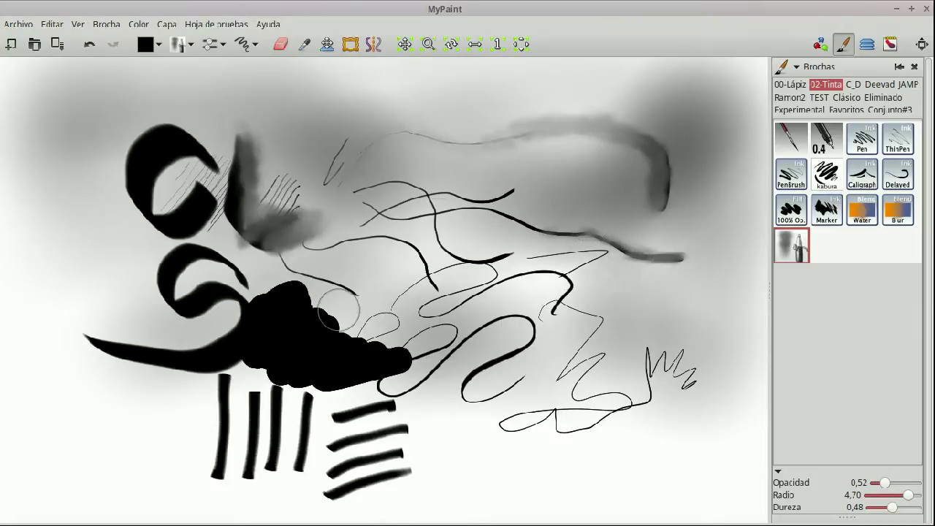
# - Smudge the upper-right edge of the solid black blob into the grey shading with the Water brush
pyautogui.click(868, 212)
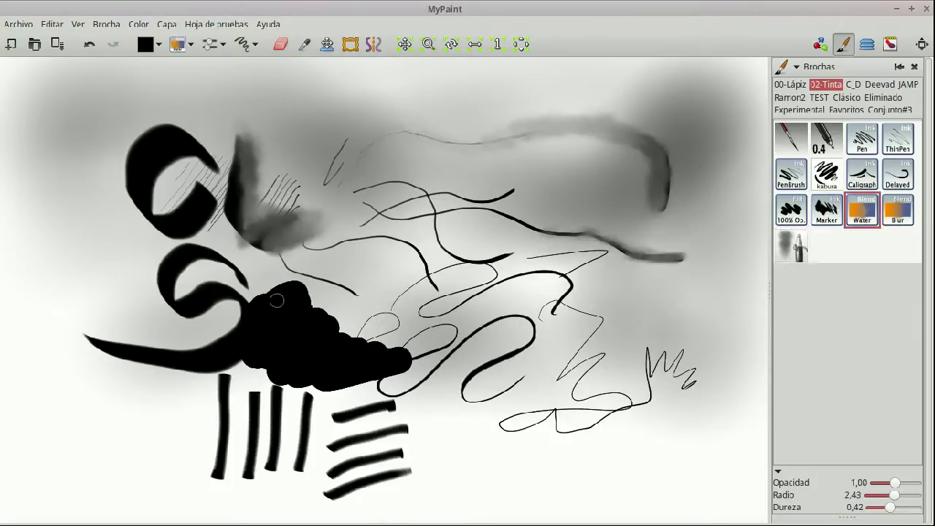
pyautogui.moveTo(298, 294); pyautogui.dragTo(413, 347)
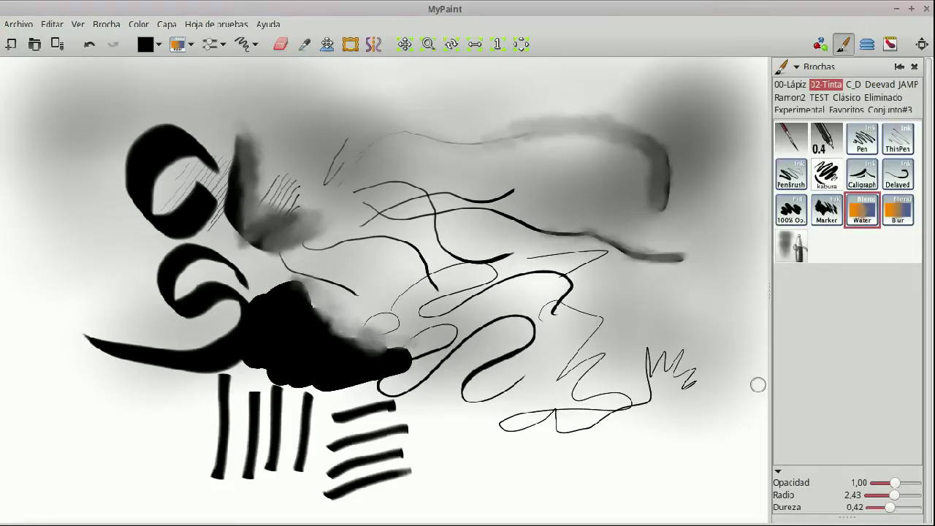
# - Start a new blank painting and discard the unsaved brush samples
pyautogui.click(18, 24)
pyautogui.click(38, 37)
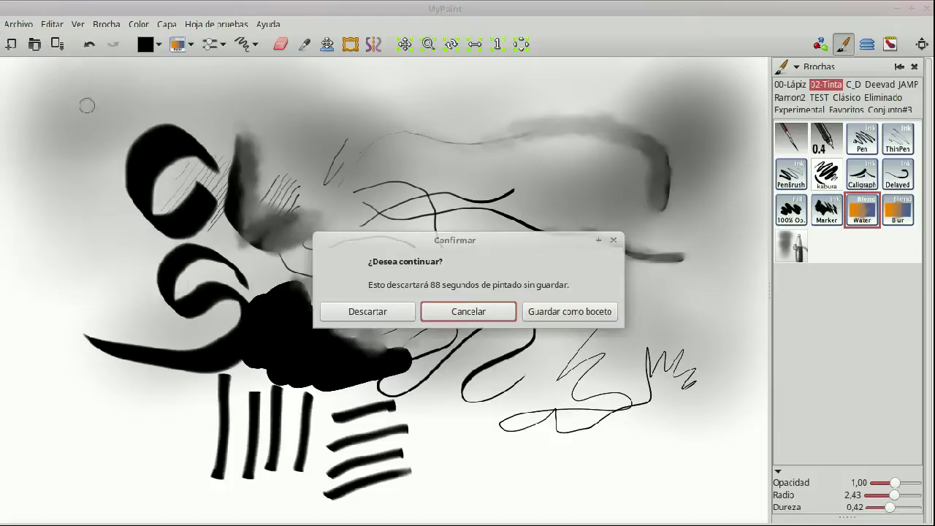
pyautogui.click(402, 315)
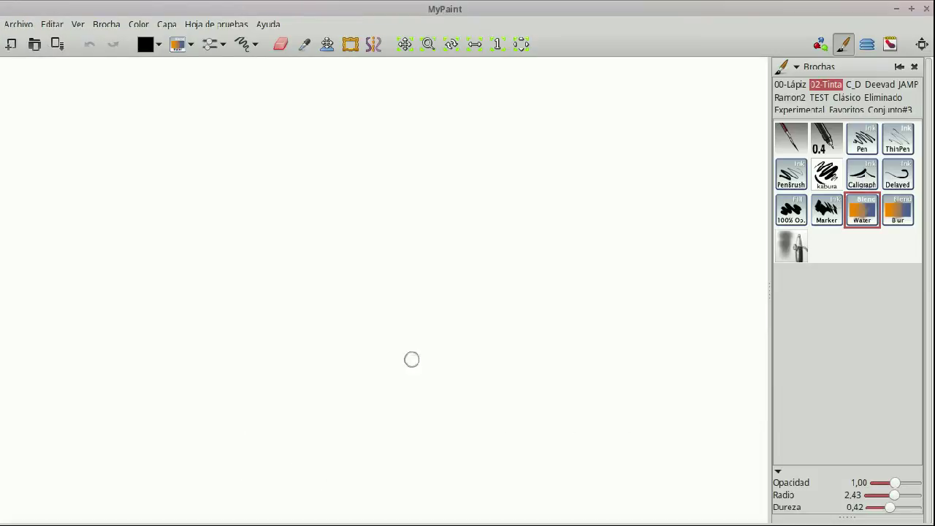
# - Sketch a light cube in the middle of the canvas with the HB-Pencil brush from the 00-Lápiz set
pyautogui.click(798, 85)
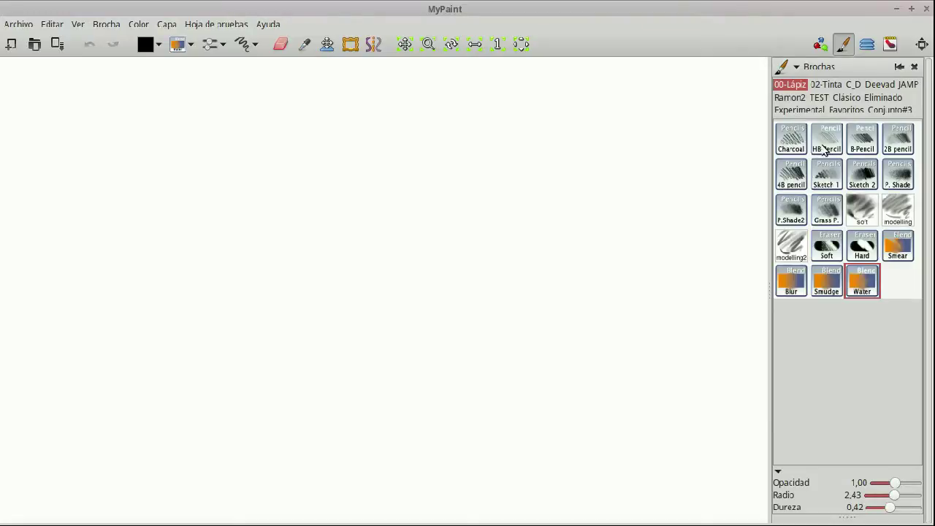
pyautogui.click(826, 143)
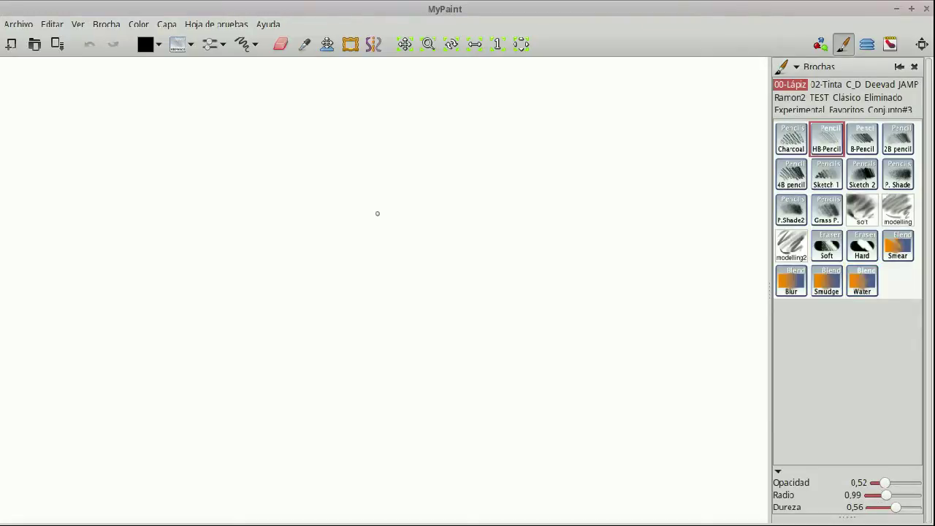
pyautogui.moveTo(380, 308); pyautogui.dragTo(383, 322)
pyautogui.moveTo(457, 358); pyautogui.dragTo(554, 316)
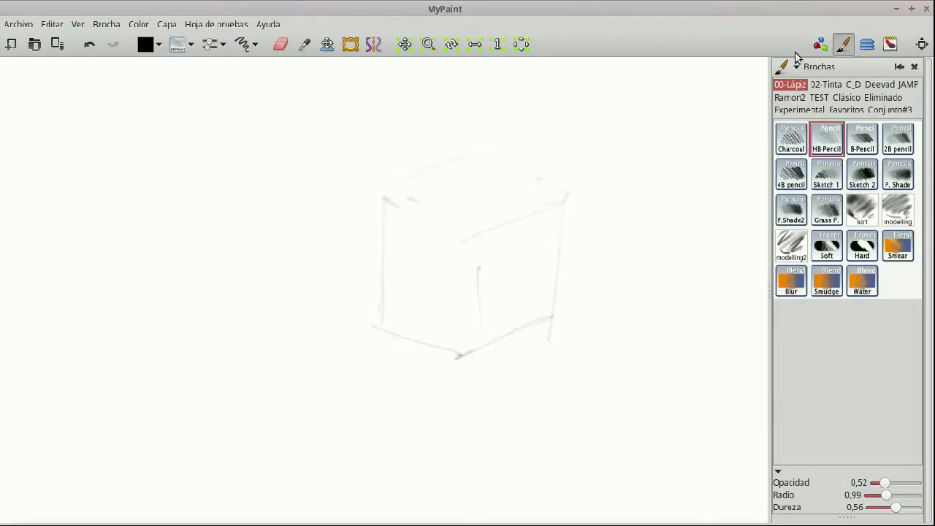
# - Show the layer list beneath a shortened brush list, and add a new layer above the pencil sketch
pyautogui.click(871, 46)
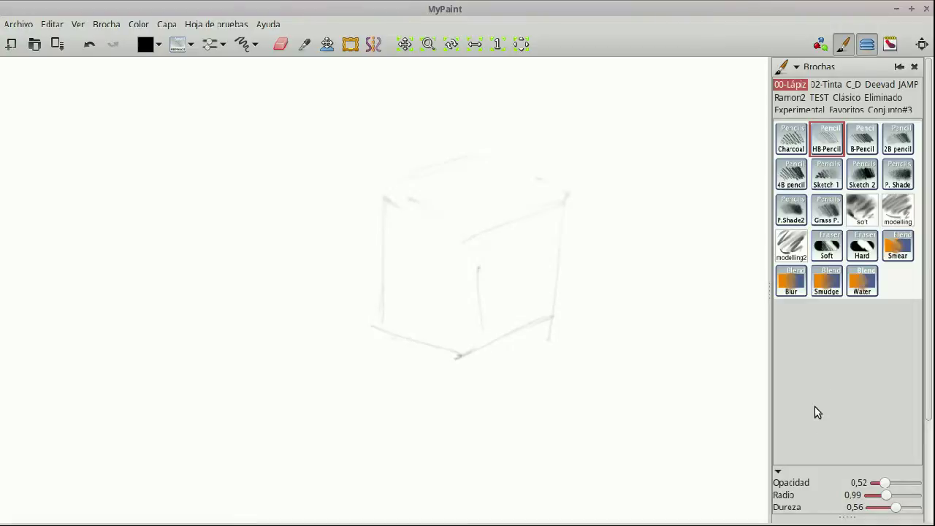
pyautogui.click(867, 45)
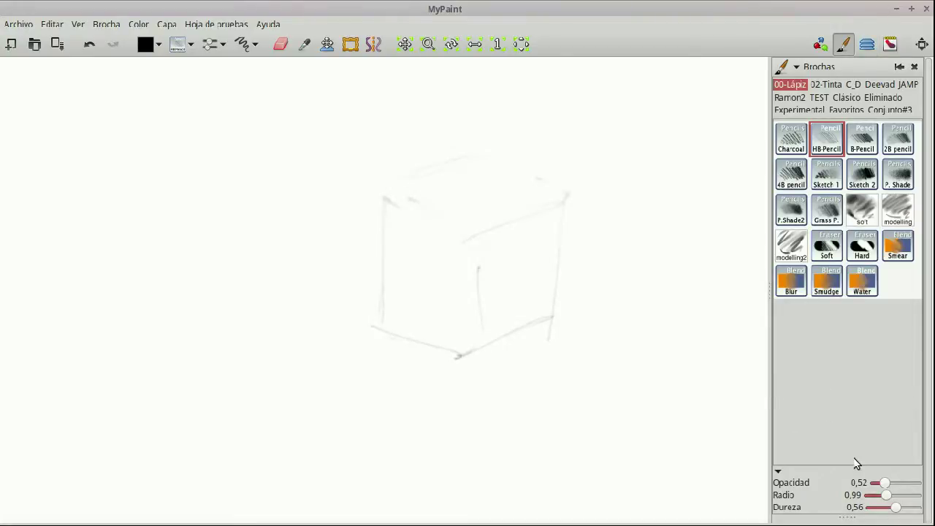
pyautogui.moveTo(855, 518); pyautogui.dragTo(848, 413)
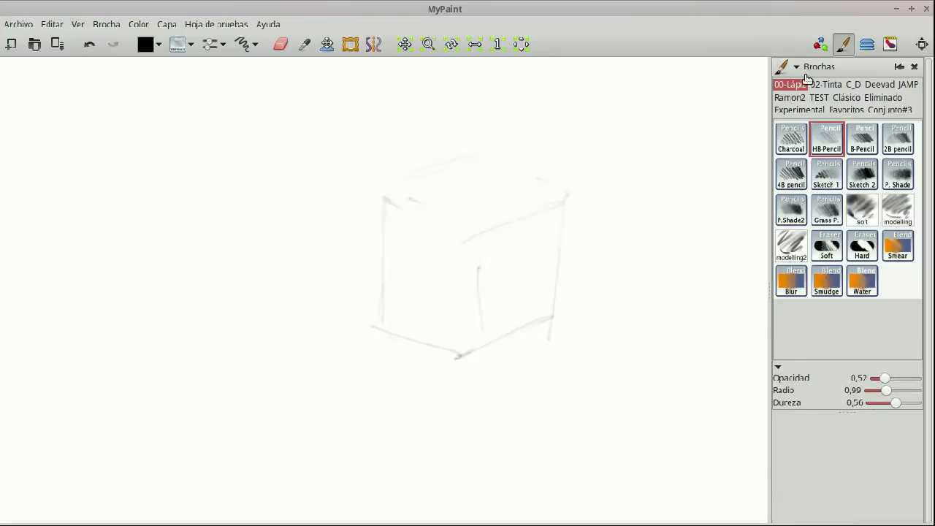
pyautogui.click(867, 44)
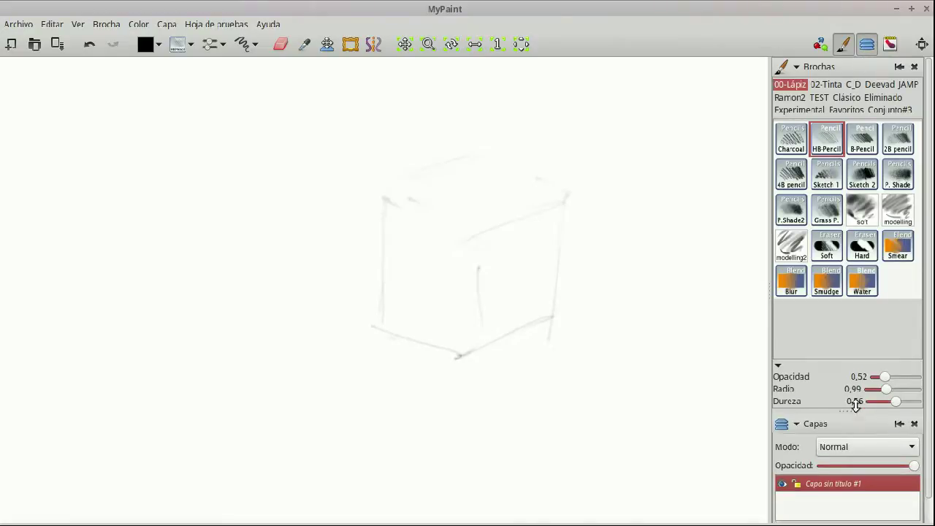
pyautogui.moveTo(855, 415); pyautogui.dragTo(851, 378)
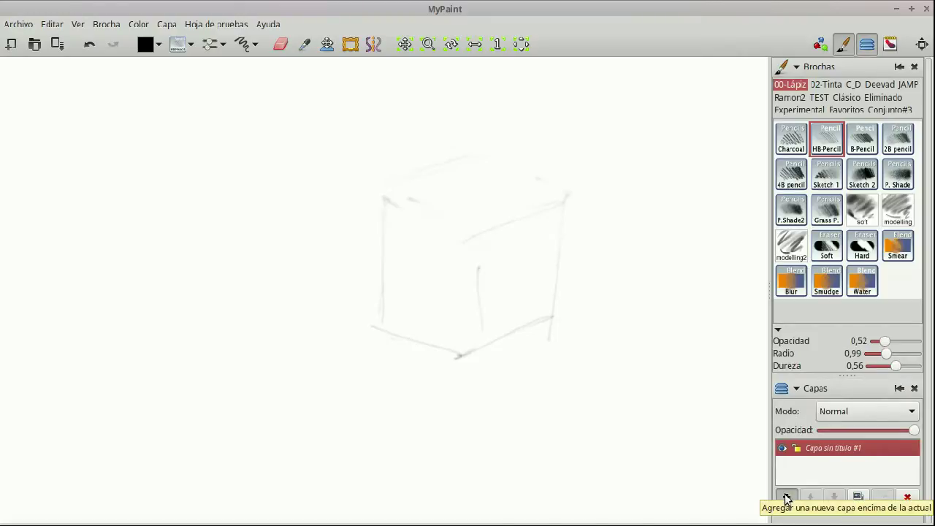
pyautogui.click(787, 498)
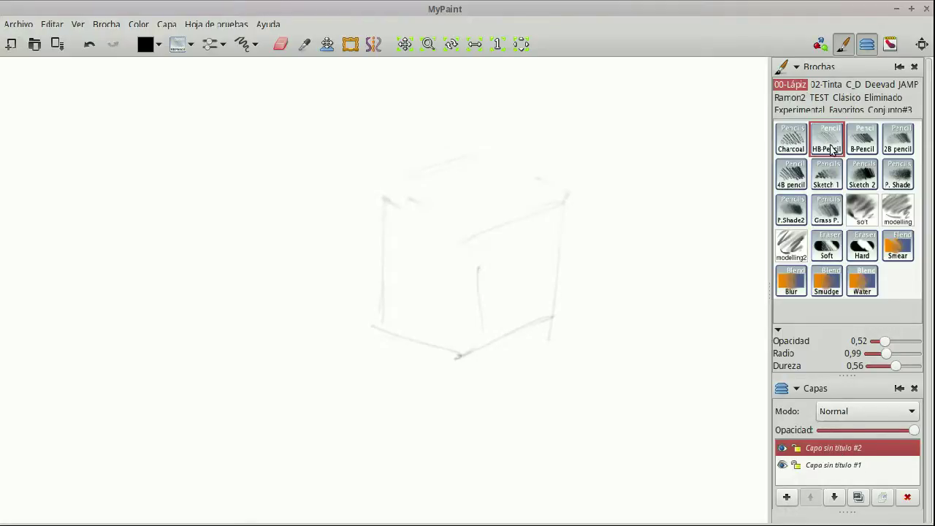
# - Ink the outline of the cube's right face over the pencil sketch with the kabura brush from the 02-Tinta set
pyautogui.click(826, 85)
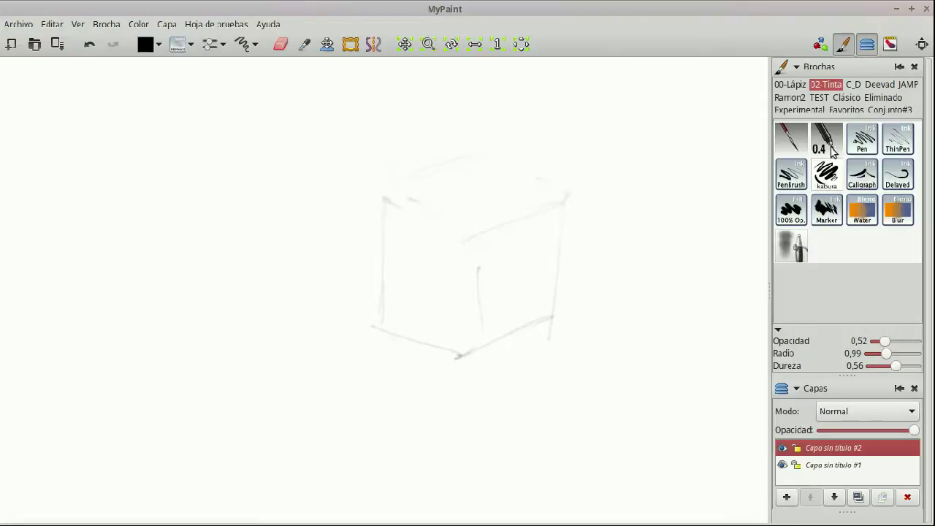
pyautogui.click(831, 189)
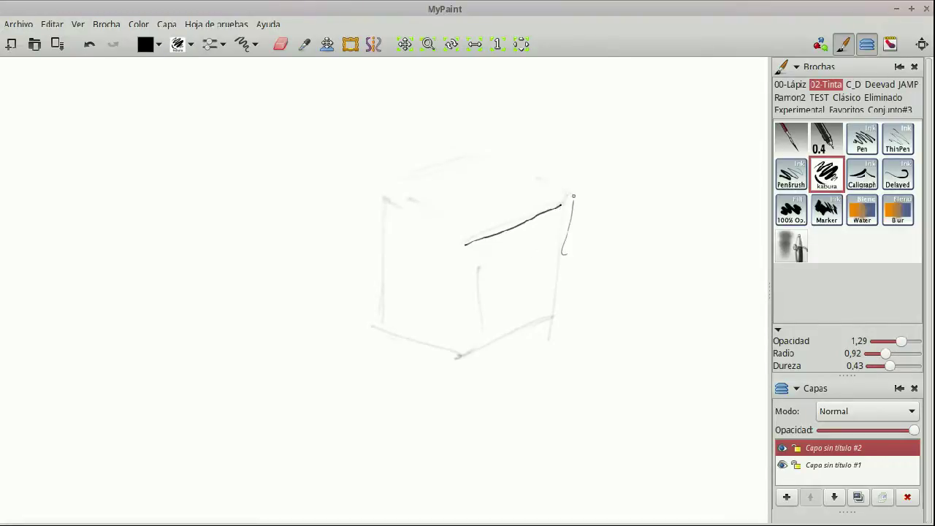
pyautogui.moveTo(563, 216); pyautogui.dragTo(560, 324)
pyautogui.moveTo(469, 245)
pyautogui.mouseDown()
pyautogui.moveTo(468, 357)
pyautogui.moveTo(561, 296)
pyautogui.moveTo(462, 355)
pyautogui.mouseUp()
pyautogui.moveTo(562, 297); pyautogui.dragTo(451, 358)
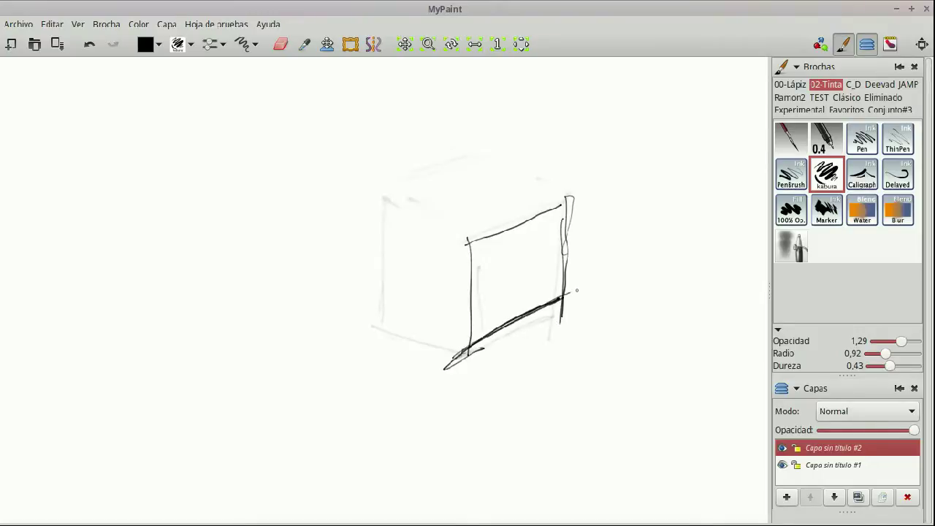
# - Undo the last strokes on the cube's right face and ink the cube's remaining edges along the sketch
pyautogui.hotkey('ctrl', 'z')
pyautogui.hotkey('ctrl', 'z')
pyautogui.hotkey('ctrl', 'z')
pyautogui.hotkey('ctrl', 'z')
pyautogui.hotkey('ctrl', 'z')
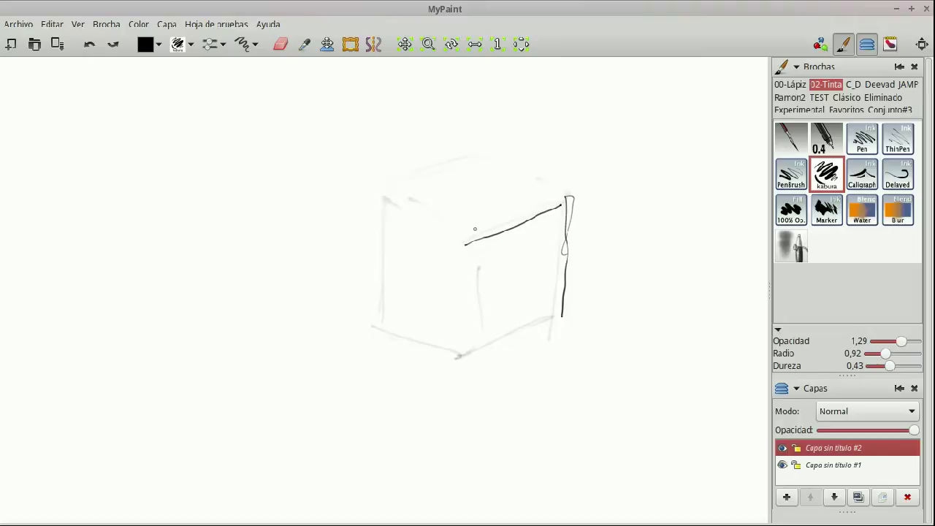
pyautogui.moveTo(459, 359); pyautogui.dragTo(550, 307)
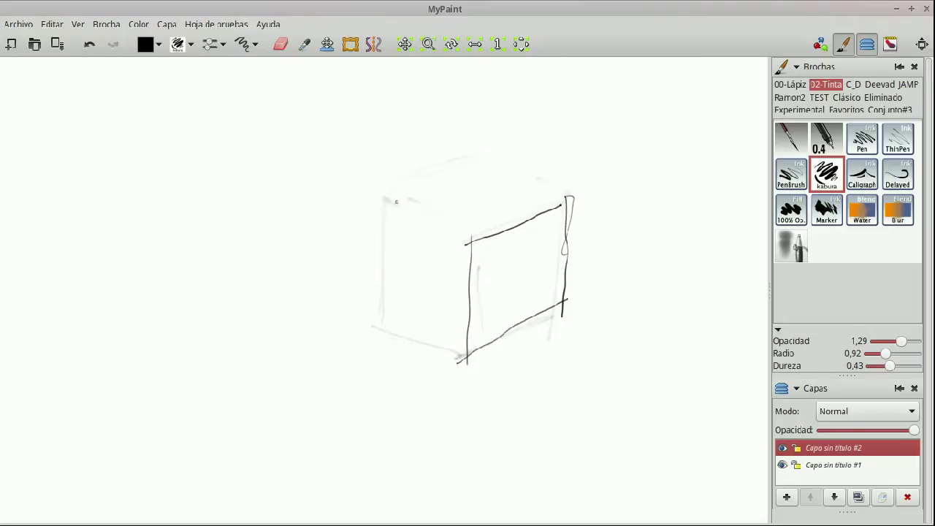
pyautogui.moveTo(377, 202); pyautogui.dragTo(480, 148)
pyautogui.moveTo(393, 188); pyautogui.dragTo(388, 333)
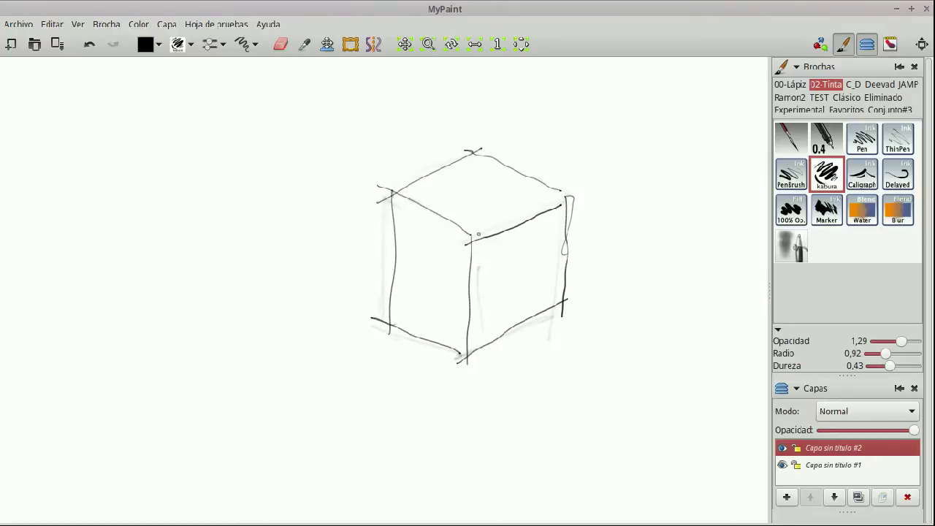
# - Shade the cube's right face with parallel diagonal hatching from upper right to lower left
pyautogui.moveTo(483, 267); pyautogui.dragTo(478, 283)
pyautogui.moveTo(515, 222); pyautogui.dragTo(476, 300)
pyautogui.moveTo(537, 212); pyautogui.dragTo(480, 310)
pyautogui.moveTo(542, 217)
pyautogui.mouseDown()
pyautogui.moveTo(470, 332)
pyautogui.moveTo(483, 318)
pyautogui.mouseUp()
pyautogui.moveTo(560, 206)
pyautogui.mouseDown()
pyautogui.moveTo(479, 333)
pyautogui.moveTo(490, 333)
pyautogui.mouseUp()
pyautogui.moveTo(564, 232)
pyautogui.mouseDown()
pyautogui.moveTo(489, 338)
pyautogui.moveTo(526, 316)
pyautogui.mouseUp()
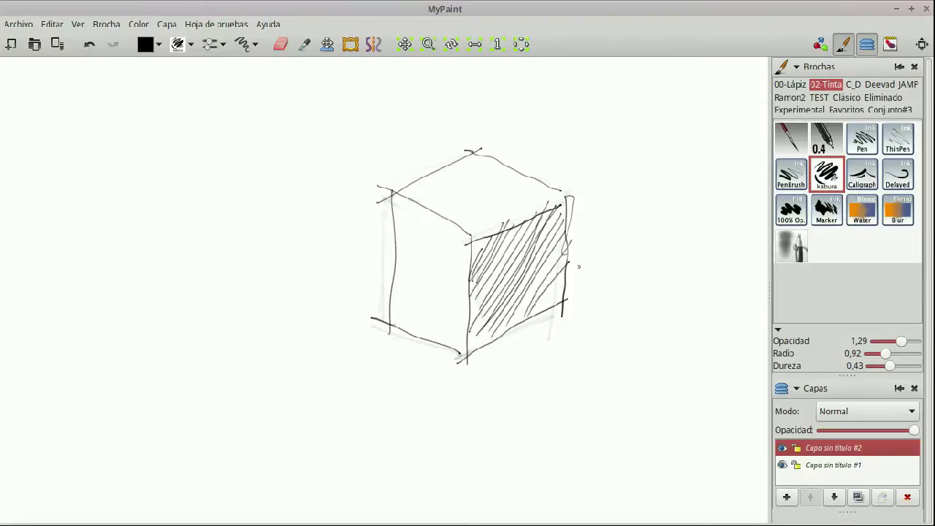
# - Cross-hatch the upper part of the cube's right face with strokes in the opposite direction
pyautogui.moveTo(500, 272); pyautogui.dragTo(509, 306)
pyautogui.moveTo(496, 239); pyautogui.dragTo(513, 295)
pyautogui.moveTo(508, 234); pyautogui.dragTo(518, 294)
pyautogui.moveTo(510, 234)
pyautogui.mouseDown()
pyautogui.moveTo(525, 293)
pyautogui.moveTo(532, 285)
pyautogui.mouseUp()
pyautogui.moveTo(530, 234); pyautogui.dragTo(535, 283)
pyautogui.moveTo(546, 227); pyautogui.dragTo(573, 270)
# - Hatch a cast shadow on the ground right of the cube and toggle off the visibility of layer Capa sin título #1
pyautogui.moveTo(503, 339); pyautogui.dragTo(561, 320)
pyautogui.moveTo(484, 355); pyautogui.dragTo(648, 311)
pyautogui.moveTo(514, 348)
pyautogui.mouseDown()
pyautogui.moveTo(664, 292)
pyautogui.moveTo(577, 314)
pyautogui.moveTo(629, 278)
pyautogui.moveTo(570, 307)
pyautogui.moveTo(650, 314)
pyautogui.moveTo(492, 354)
pyautogui.mouseUp()
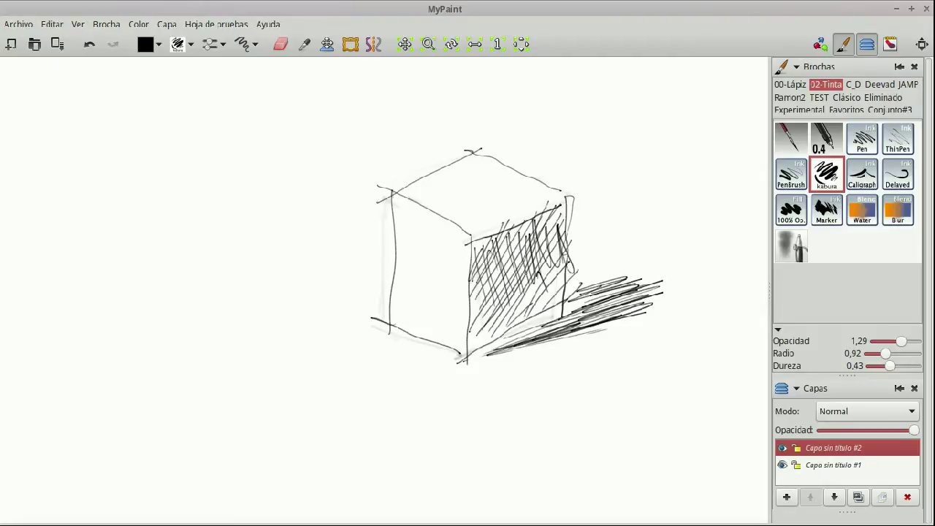
pyautogui.click(782, 466)
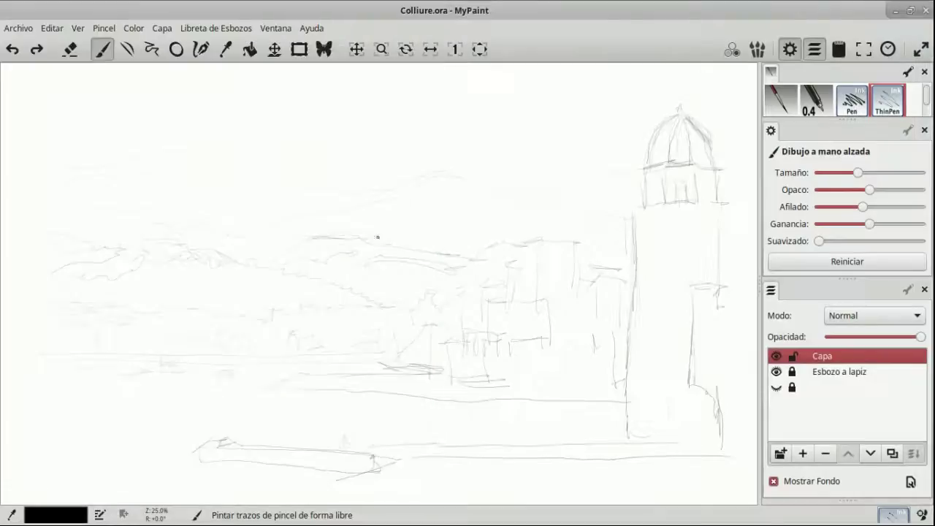
# - Ink the distant mountain ridge lines over the pencil landscape with the ThinPen brush on layer Capa
pyautogui.moveTo(53, 168)
pyautogui.mouseDown()
pyautogui.moveTo(156, 154)
pyautogui.moveTo(366, 195)
pyautogui.moveTo(639, 177)
pyautogui.mouseUp()
pyautogui.moveTo(140, 176); pyautogui.dragTo(200, 186)
pyautogui.moveTo(213, 194); pyautogui.dragTo(300, 231)
pyautogui.moveTo(283, 222)
pyautogui.mouseDown()
pyautogui.moveTo(380, 201)
pyautogui.moveTo(437, 176)
pyautogui.mouseUp()
pyautogui.moveTo(437, 176); pyautogui.dragTo(625, 224)
# - Slightly increase the brush size, strengthen the ridge lines and hatch the mountain slopes with diagonal strokes
pyautogui.moveTo(858, 173); pyautogui.dragTo(862, 173)
pyautogui.moveTo(473, 181); pyautogui.dragTo(525, 199)
pyautogui.moveTo(312, 233); pyautogui.dragTo(481, 259)
pyautogui.moveTo(115, 206); pyautogui.dragTo(272, 242)
pyautogui.moveTo(481, 212); pyautogui.dragTo(522, 202)
pyautogui.moveTo(518, 221)
pyautogui.mouseDown()
pyautogui.moveTo(594, 226)
pyautogui.moveTo(582, 225)
pyautogui.mouseUp()
pyautogui.moveTo(174, 193); pyautogui.dragTo(210, 198)
pyautogui.moveTo(345, 227); pyautogui.dragTo(427, 191)
pyautogui.moveTo(378, 234); pyautogui.dragTo(482, 187)
pyautogui.moveTo(440, 247); pyautogui.dragTo(520, 212)
pyautogui.moveTo(111, 209); pyautogui.dragTo(142, 183)
pyautogui.moveTo(191, 214); pyautogui.dragTo(217, 201)
pyautogui.moveTo(272, 238); pyautogui.dragTo(291, 226)
pyautogui.moveTo(349, 248); pyautogui.dragTo(379, 249)
# - Scribble dark tree foliage along the hillside below the mountains and shade the slopes between the trees
pyautogui.moveTo(48, 239)
pyautogui.mouseDown()
pyautogui.moveTo(48, 274)
pyautogui.moveTo(94, 256)
pyautogui.moveTo(127, 262)
pyautogui.mouseUp()
pyautogui.moveTo(54, 268); pyautogui.dragTo(117, 256)
pyautogui.moveTo(175, 263); pyautogui.dragTo(206, 261)
pyautogui.moveTo(170, 263); pyautogui.dragTo(158, 271)
pyautogui.moveTo(99, 280)
pyautogui.mouseDown()
pyautogui.moveTo(95, 293)
pyautogui.moveTo(184, 296)
pyautogui.mouseUp()
pyautogui.moveTo(228, 249); pyautogui.dragTo(240, 271)
pyautogui.moveTo(219, 255)
pyautogui.mouseDown()
pyautogui.moveTo(372, 237)
pyautogui.moveTo(486, 270)
pyautogui.moveTo(241, 263)
pyautogui.moveTo(431, 256)
pyautogui.moveTo(307, 252)
pyautogui.moveTo(183, 267)
pyautogui.moveTo(365, 247)
pyautogui.moveTo(373, 257)
pyautogui.moveTo(292, 272)
pyautogui.moveTo(380, 296)
pyautogui.moveTo(238, 288)
pyautogui.moveTo(154, 263)
pyautogui.moveTo(102, 290)
pyautogui.moveTo(136, 296)
pyautogui.moveTo(164, 292)
pyautogui.moveTo(95, 255)
pyautogui.moveTo(65, 259)
pyautogui.moveTo(37, 241)
pyautogui.moveTo(33, 285)
pyautogui.moveTo(161, 263)
pyautogui.moveTo(132, 292)
pyautogui.moveTo(277, 303)
pyautogui.mouseUp()
pyautogui.moveTo(292, 255); pyautogui.dragTo(435, 272)
pyautogui.moveTo(315, 284); pyautogui.dragTo(457, 278)
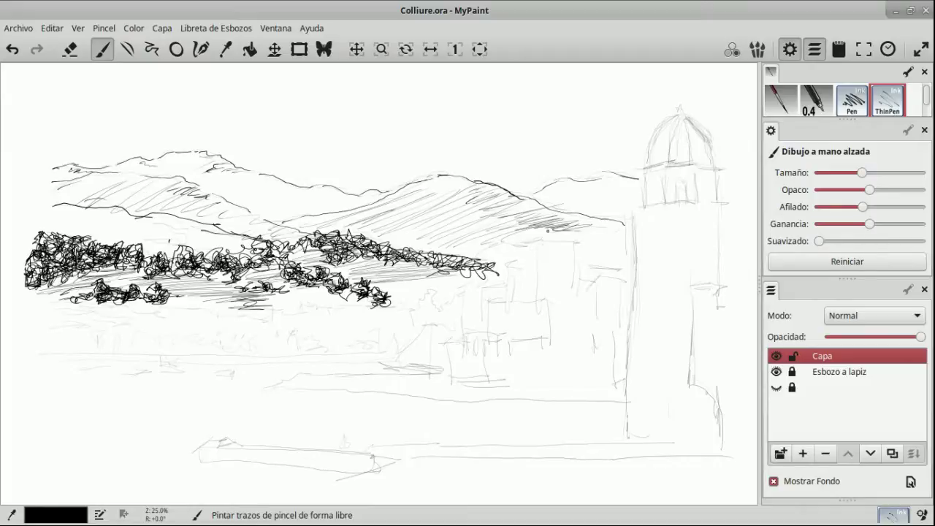
# - Draw the long roof at the far left of the shore, switching to the kabura brush at maximum opacity
pyautogui.moveTo(30, 306); pyautogui.dragTo(114, 308)
pyautogui.moveTo(26, 313); pyautogui.dragTo(118, 319)
pyautogui.click(854, 109)
pyautogui.scroll(-1, 855, 109)
pyautogui.click(314, 515)
pyautogui.click(356, 56)
pyautogui.click(390, 10)
pyautogui.moveTo(29, 322); pyautogui.dragTo(68, 324)
pyautogui.moveTo(26, 315)
pyautogui.mouseDown()
pyautogui.moveTo(74, 329)
pyautogui.moveTo(84, 316)
pyautogui.moveTo(116, 316)
pyautogui.mouseUp()
pyautogui.click(925, 190)
# - Ink the far shoreline at the left and the dark details beneath the long roof
pyautogui.moveTo(31, 333)
pyautogui.mouseDown()
pyautogui.moveTo(84, 327)
pyautogui.moveTo(76, 343)
pyautogui.mouseUp()
pyautogui.moveTo(35, 332)
pyautogui.mouseDown()
pyautogui.moveTo(36, 342)
pyautogui.moveTo(158, 347)
pyautogui.mouseUp()
pyautogui.moveTo(158, 347); pyautogui.dragTo(264, 346)
pyautogui.moveTo(31, 331); pyautogui.dragTo(55, 333)
pyautogui.moveTo(64, 330); pyautogui.dragTo(88, 334)
pyautogui.moveTo(117, 339); pyautogui.dragTo(125, 335)
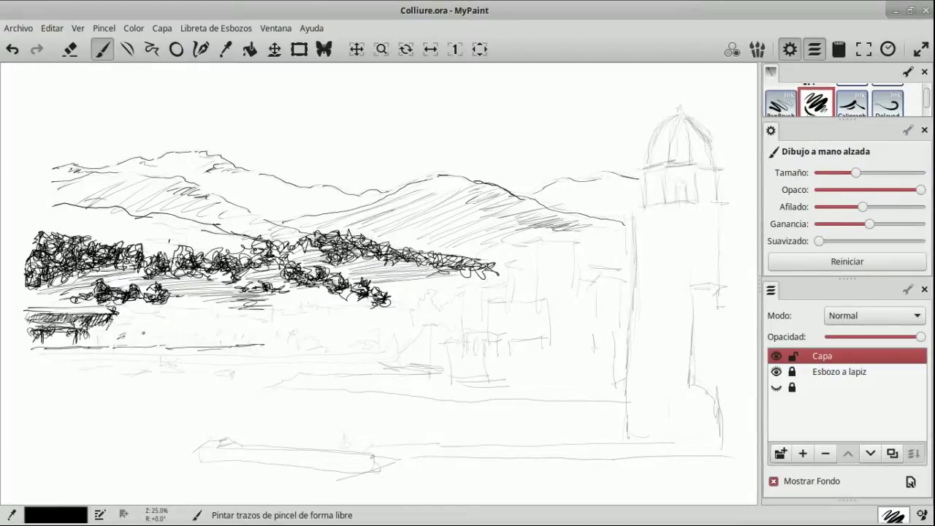
# - Extend the shoreline toward the central buildings and ink the walls and foliage along the left waterfront
pyautogui.moveTo(244, 348); pyautogui.dragTo(406, 345)
pyautogui.moveTo(288, 352)
pyautogui.mouseDown()
pyautogui.moveTo(388, 350)
pyautogui.moveTo(364, 333)
pyautogui.moveTo(388, 335)
pyautogui.mouseUp()
pyautogui.moveTo(290, 330)
pyautogui.mouseDown()
pyautogui.moveTo(319, 338)
pyautogui.moveTo(254, 333)
pyautogui.moveTo(267, 327)
pyautogui.mouseUp()
pyautogui.moveTo(129, 329)
pyautogui.mouseDown()
pyautogui.moveTo(215, 328)
pyautogui.moveTo(115, 337)
pyautogui.mouseUp()
pyautogui.moveTo(117, 309)
pyautogui.mouseDown()
pyautogui.moveTo(152, 317)
pyautogui.moveTo(199, 302)
pyautogui.mouseUp()
pyautogui.moveTo(155, 310); pyautogui.dragTo(211, 320)
pyautogui.moveTo(152, 333); pyautogui.dragTo(218, 325)
pyautogui.moveTo(101, 342); pyautogui.dragTo(281, 346)
# - Draw the flat-roofed waterfront houses in the left middle of the town with dark roofs and walls
pyautogui.moveTo(215, 309); pyautogui.dragTo(271, 314)
pyautogui.moveTo(222, 317)
pyautogui.mouseDown()
pyautogui.moveTo(234, 333)
pyautogui.moveTo(259, 319)
pyautogui.mouseUp()
pyautogui.moveTo(219, 305)
pyautogui.mouseDown()
pyautogui.moveTo(269, 307)
pyautogui.moveTo(266, 315)
pyautogui.moveTo(323, 291)
pyautogui.mouseUp()
pyautogui.moveTo(270, 299)
pyautogui.mouseDown()
pyautogui.moveTo(324, 304)
pyautogui.moveTo(279, 327)
pyautogui.mouseUp()
pyautogui.moveTo(281, 311); pyautogui.dragTo(326, 306)
pyautogui.moveTo(286, 314)
pyautogui.mouseDown()
pyautogui.moveTo(330, 312)
pyautogui.moveTo(316, 328)
pyautogui.mouseUp()
pyautogui.moveTo(315, 314)
pyautogui.mouseDown()
pyautogui.moveTo(328, 329)
pyautogui.moveTo(326, 303)
pyautogui.mouseUp()
# - Fill the waterfront around the flat-roofed houses with dark foliage and shading down to the shoreline
pyautogui.moveTo(223, 329); pyautogui.dragTo(275, 316)
pyautogui.moveTo(289, 325)
pyautogui.mouseDown()
pyautogui.moveTo(301, 314)
pyautogui.moveTo(329, 336)
pyautogui.mouseUp()
pyautogui.moveTo(318, 300)
pyautogui.mouseDown()
pyautogui.moveTo(273, 316)
pyautogui.moveTo(319, 317)
pyautogui.mouseUp()
pyautogui.moveTo(274, 298); pyautogui.dragTo(301, 303)
pyautogui.moveTo(277, 311)
pyautogui.mouseDown()
pyautogui.moveTo(361, 302)
pyautogui.moveTo(357, 325)
pyautogui.mouseUp()
pyautogui.moveTo(41, 313)
pyautogui.mouseDown()
pyautogui.moveTo(93, 329)
pyautogui.moveTo(52, 336)
pyautogui.mouseUp()
pyautogui.moveTo(60, 343); pyautogui.dragTo(163, 339)
# - Ink the round tree and the wedge-shaped jetty at the left end of the castle buildings
pyautogui.moveTo(358, 302)
pyautogui.mouseDown()
pyautogui.moveTo(402, 326)
pyautogui.moveTo(388, 324)
pyautogui.moveTo(392, 339)
pyautogui.moveTo(432, 324)
pyautogui.mouseUp()
pyautogui.moveTo(423, 323); pyautogui.dragTo(459, 322)
pyautogui.moveTo(432, 329)
pyautogui.mouseDown()
pyautogui.moveTo(431, 370)
pyautogui.moveTo(448, 371)
pyautogui.mouseUp()
pyautogui.moveTo(436, 328)
pyautogui.mouseDown()
pyautogui.moveTo(443, 363)
pyautogui.moveTo(435, 345)
pyautogui.mouseUp()
pyautogui.moveTo(387, 371)
pyautogui.mouseDown()
pyautogui.moveTo(445, 374)
pyautogui.moveTo(379, 358)
pyautogui.mouseUp()
pyautogui.moveTo(379, 359); pyautogui.dragTo(438, 371)
pyautogui.moveTo(433, 323); pyautogui.dragTo(437, 369)
# - Outline the castle's tall square block, undo the last stray strokes and draw the small building beside it
pyautogui.moveTo(515, 243)
pyautogui.mouseDown()
pyautogui.moveTo(579, 242)
pyautogui.moveTo(575, 285)
pyautogui.mouseUp()
pyautogui.moveTo(536, 246)
pyautogui.mouseDown()
pyautogui.moveTo(536, 303)
pyautogui.moveTo(519, 307)
pyautogui.mouseUp()
pyautogui.moveTo(516, 256)
pyautogui.mouseDown()
pyautogui.moveTo(513, 302)
pyautogui.moveTo(526, 274)
pyautogui.mouseUp()
pyautogui.hotkey('ctrl', 'z')
pyautogui.hotkey('ctrl', 'z')
pyautogui.hotkey('ctrl', 'z')
pyautogui.hotkey('ctrl', 'z')
pyautogui.moveTo(520, 273)
pyautogui.mouseDown()
pyautogui.moveTo(520, 307)
pyautogui.moveTo(502, 301)
pyautogui.mouseUp()
pyautogui.moveTo(511, 273); pyautogui.dragTo(511, 302)
pyautogui.moveTo(516, 274); pyautogui.dragTo(516, 302)
# - Hatch the face of the tall square block and scribble dense dark foliage to its right
pyautogui.moveTo(542, 249); pyautogui.dragTo(544, 299)
pyautogui.moveTo(567, 274); pyautogui.dragTo(620, 301)
pyautogui.moveTo(567, 281)
pyautogui.mouseDown()
pyautogui.moveTo(629, 300)
pyautogui.moveTo(563, 331)
pyautogui.moveTo(628, 315)
pyautogui.mouseUp()
pyautogui.moveTo(614, 299); pyautogui.dragTo(606, 330)
pyautogui.moveTo(577, 263); pyautogui.dragTo(585, 329)
pyautogui.moveTo(566, 289); pyautogui.dragTo(599, 329)
pyautogui.moveTo(599, 293); pyautogui.dragTo(629, 332)
pyautogui.moveTo(556, 246)
pyautogui.mouseDown()
pyautogui.moveTo(559, 305)
pyautogui.moveTo(570, 302)
pyautogui.mouseUp()
# - Draw the lower house in front of the tall block and the top edge of the long wall beneath it
pyautogui.moveTo(482, 306)
pyautogui.mouseDown()
pyautogui.moveTo(573, 301)
pyautogui.moveTo(486, 341)
pyautogui.mouseUp()
pyautogui.moveTo(502, 314)
pyautogui.mouseDown()
pyautogui.moveTo(502, 325)
pyautogui.moveTo(457, 339)
pyautogui.mouseUp()
pyautogui.moveTo(480, 286)
pyautogui.mouseDown()
pyautogui.moveTo(480, 334)
pyautogui.moveTo(517, 337)
pyautogui.mouseUp()
pyautogui.moveTo(513, 340); pyautogui.dragTo(522, 354)
pyautogui.moveTo(516, 340); pyautogui.dragTo(557, 337)
pyautogui.moveTo(553, 337)
pyautogui.mouseDown()
pyautogui.moveTo(554, 347)
pyautogui.moveTo(568, 345)
pyautogui.mouseUp()
pyautogui.moveTo(562, 335)
pyautogui.mouseDown()
pyautogui.moveTo(602, 335)
pyautogui.moveTo(604, 315)
pyautogui.mouseUp()
# - Ink the base of the castle's long wall at the water and fill the wall with dense scribbled shading
pyautogui.moveTo(488, 374); pyautogui.dragTo(439, 382)
pyautogui.moveTo(447, 385); pyautogui.dragTo(545, 378)
pyautogui.moveTo(504, 380); pyautogui.dragTo(589, 379)
pyautogui.moveTo(466, 335); pyautogui.dragTo(466, 352)
pyautogui.moveTo(447, 339)
pyautogui.mouseDown()
pyautogui.moveTo(447, 369)
pyautogui.moveTo(488, 336)
pyautogui.mouseUp()
pyautogui.moveTo(446, 342)
pyautogui.mouseDown()
pyautogui.moveTo(467, 340)
pyautogui.moveTo(488, 365)
pyautogui.moveTo(500, 345)
pyautogui.moveTo(538, 372)
pyautogui.moveTo(545, 344)
pyautogui.moveTo(504, 373)
pyautogui.moveTo(555, 358)
pyautogui.moveTo(581, 370)
pyautogui.moveTo(504, 352)
pyautogui.moveTo(468, 358)
pyautogui.moveTo(584, 351)
pyautogui.moveTo(606, 365)
pyautogui.moveTo(577, 373)
pyautogui.moveTo(599, 362)
pyautogui.mouseUp()
pyautogui.moveTo(562, 309)
pyautogui.mouseDown()
pyautogui.moveTo(512, 324)
pyautogui.moveTo(561, 333)
pyautogui.moveTo(521, 332)
pyautogui.mouseUp()
# - Add shading strokes to the castle buildings, the left hillside and the waterfront houses
pyautogui.moveTo(569, 250)
pyautogui.mouseDown()
pyautogui.moveTo(541, 307)
pyautogui.moveTo(515, 264)
pyautogui.moveTo(413, 322)
pyautogui.moveTo(434, 307)
pyautogui.moveTo(420, 296)
pyautogui.moveTo(435, 281)
pyautogui.mouseUp()
pyautogui.moveTo(394, 314)
pyautogui.mouseDown()
pyautogui.moveTo(325, 325)
pyautogui.moveTo(270, 307)
pyautogui.moveTo(175, 307)
pyautogui.moveTo(131, 322)
pyautogui.moveTo(24, 316)
pyautogui.moveTo(102, 278)
pyautogui.mouseUp()
pyautogui.moveTo(95, 334); pyautogui.dragTo(154, 320)
pyautogui.moveTo(223, 288); pyautogui.dragTo(225, 330)
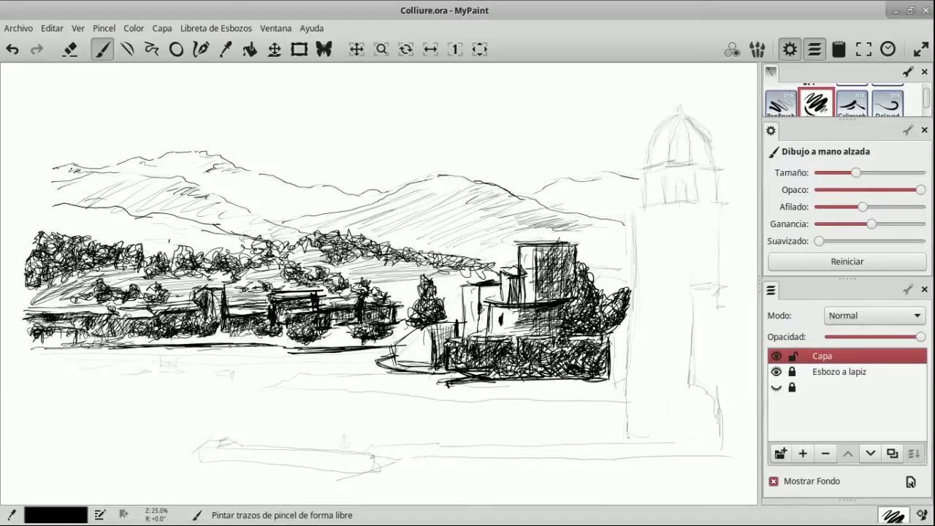
# - Draw roofs and foliage around the round tree, and darken the shoreline beneath the waterfront houses
pyautogui.moveTo(409, 281)
pyautogui.mouseDown()
pyautogui.moveTo(409, 300)
pyautogui.moveTo(462, 286)
pyautogui.mouseUp()
pyautogui.moveTo(448, 293); pyautogui.dragTo(449, 318)
pyautogui.moveTo(121, 346); pyautogui.dragTo(297, 337)
pyautogui.moveTo(289, 349)
pyautogui.mouseDown()
pyautogui.moveTo(413, 336)
pyautogui.moveTo(343, 337)
pyautogui.mouseUp()
pyautogui.moveTo(277, 326); pyautogui.dragTo(212, 335)
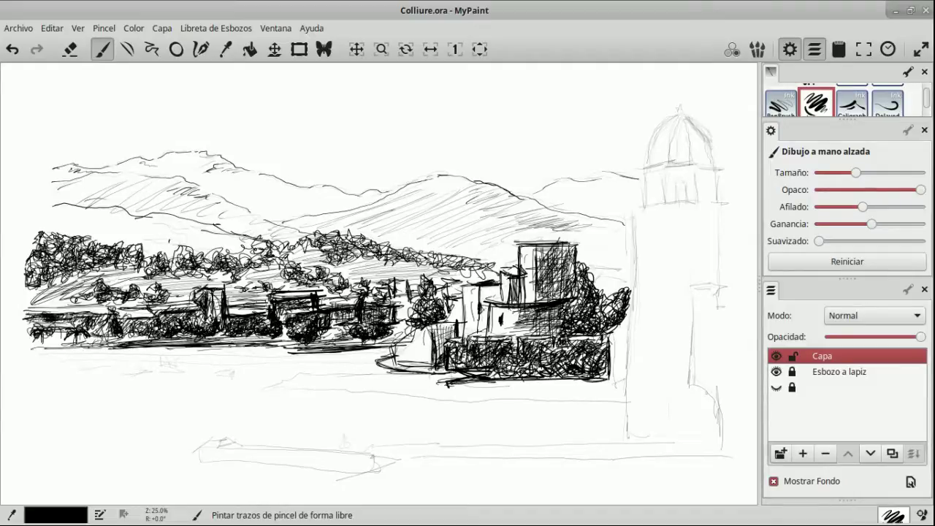
# - Reinforce the waterfront shoreline, then outline the lighthouse tower's dome and the cornice beneath it
pyautogui.moveTo(136, 346)
pyautogui.mouseDown()
pyautogui.moveTo(328, 354)
pyautogui.moveTo(394, 345)
pyautogui.mouseUp()
pyautogui.moveTo(687, 123)
pyautogui.mouseDown()
pyautogui.moveTo(719, 158)
pyautogui.moveTo(717, 151)
pyautogui.moveTo(651, 167)
pyautogui.mouseUp()
pyautogui.hotkey('ctrl', 'z')
pyautogui.moveTo(681, 113)
pyautogui.mouseDown()
pyautogui.moveTo(705, 128)
pyautogui.moveTo(716, 165)
pyautogui.mouseUp()
pyautogui.moveTo(652, 166); pyautogui.dragTo(698, 165)
pyautogui.moveTo(697, 164); pyautogui.dragTo(725, 170)
pyautogui.moveTo(637, 172); pyautogui.dragTo(697, 168)
pyautogui.moveTo(693, 172); pyautogui.dragTo(719, 171)
# - Shade the dome with dense hatching on its right side and lighter strokes on its left
pyautogui.moveTo(687, 119); pyautogui.dragTo(711, 137)
pyautogui.moveTo(872, 225); pyautogui.dragTo(874, 225)
pyautogui.moveTo(689, 134); pyautogui.dragTo(715, 167)
pyautogui.moveTo(687, 119)
pyautogui.mouseDown()
pyautogui.moveTo(670, 150)
pyautogui.moveTo(681, 161)
pyautogui.mouseUp()
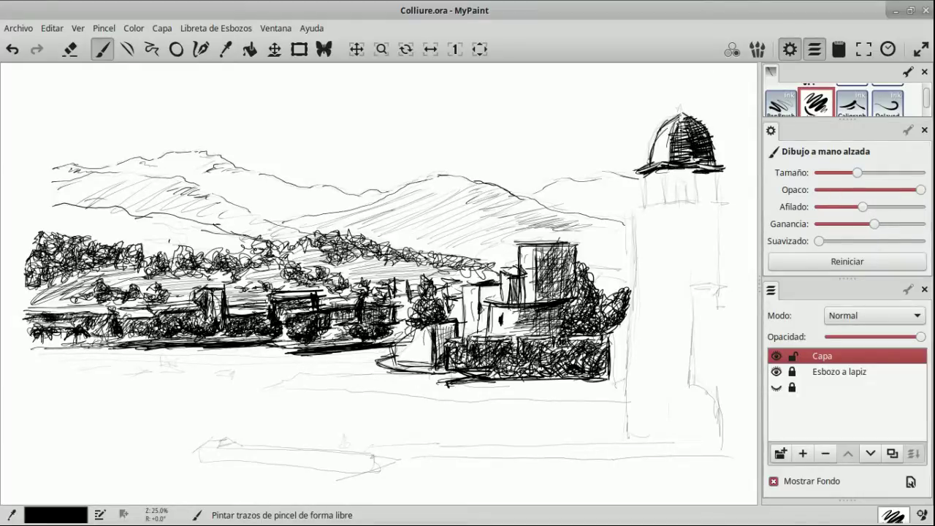
pyautogui.moveTo(667, 123); pyautogui.dragTo(649, 162)
# - Ink the columns and dark openings of the drum below the dome, and the lower cornice that supports it
pyautogui.moveTo(646, 180); pyautogui.dragTo(643, 206)
pyautogui.moveTo(699, 174); pyautogui.dragTo(698, 203)
pyautogui.moveTo(717, 174); pyautogui.dragTo(721, 205)
pyautogui.moveTo(665, 174)
pyautogui.mouseDown()
pyautogui.moveTo(665, 209)
pyautogui.moveTo(722, 204)
pyautogui.mouseUp()
pyautogui.moveTo(626, 213); pyautogui.dragTo(674, 211)
pyautogui.moveTo(674, 211); pyautogui.dragTo(728, 209)
pyautogui.moveTo(666, 172)
pyautogui.mouseDown()
pyautogui.moveTo(697, 180)
pyautogui.moveTo(694, 199)
pyautogui.mouseUp()
pyautogui.moveTo(672, 171)
pyautogui.mouseDown()
pyautogui.moveTo(665, 201)
pyautogui.moveTo(674, 202)
pyautogui.mouseUp()
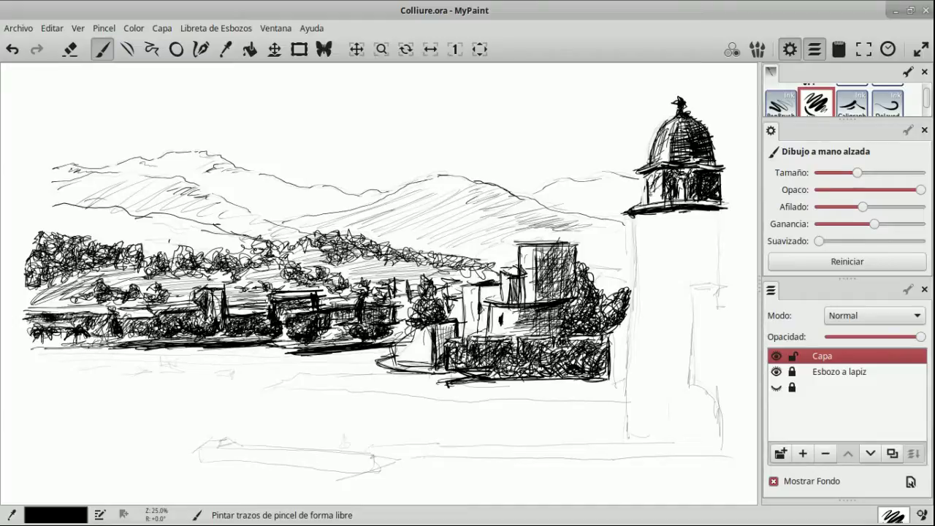
# - Hide the layers list and choose the kabura brush for inking the tower shaft
pyautogui.click(924, 290)
pyautogui.click(817, 101)
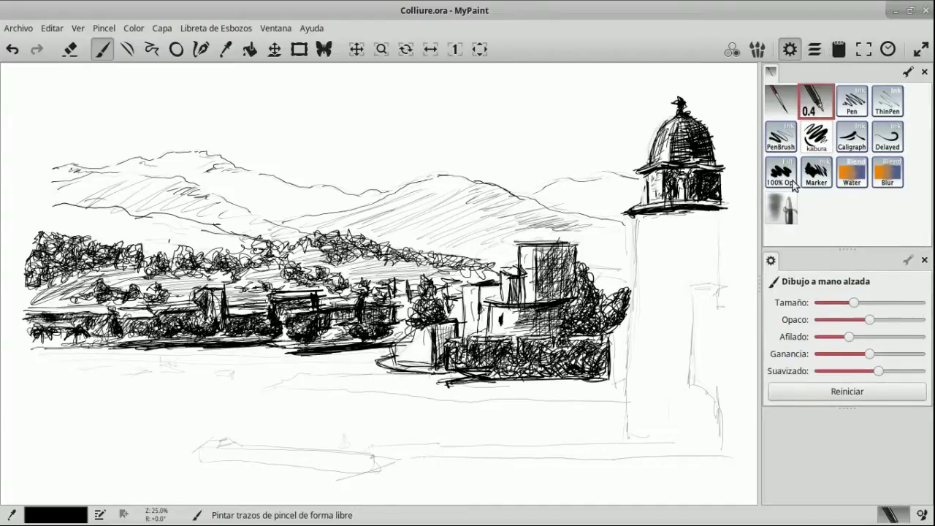
pyautogui.click(817, 137)
pyautogui.click(268, 261)
pyautogui.click(269, 261)
pyautogui.rightClick(801, 516)
pyautogui.click(798, 516)
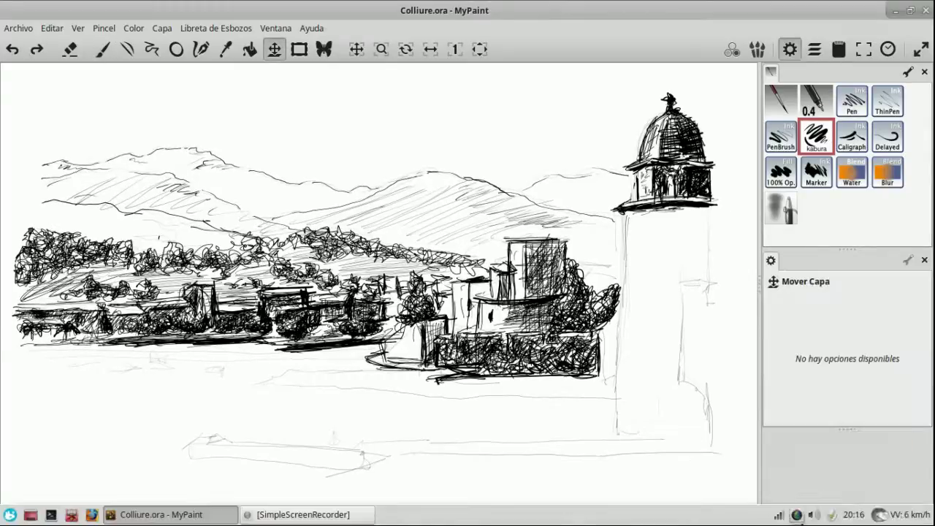
pyautogui.click(823, 140)
# - Ink the left edge of the tower shaft from the lower cornice down to the ground
pyautogui.moveTo(624, 213); pyautogui.dragTo(619, 330)
pyautogui.hotkey('ctrl', 'z')
pyautogui.moveTo(622, 253); pyautogui.dragTo(616, 418)
pyautogui.hotkey('ctrl', 'z')
pyautogui.press('f')
pyautogui.moveTo(618, 290); pyautogui.dragTo(614, 430)
# - Outline the narrow annex on the tower's right side and fill it with stone texture
pyautogui.moveTo(681, 285); pyautogui.dragTo(710, 424)
pyautogui.moveTo(697, 282); pyautogui.dragTo(710, 281)
pyautogui.moveTo(707, 286); pyautogui.dragTo(707, 312)
pyautogui.moveTo(713, 303)
pyautogui.mouseDown()
pyautogui.moveTo(714, 364)
pyautogui.moveTo(708, 335)
pyautogui.moveTo(710, 356)
pyautogui.mouseUp()
pyautogui.hotkey('ctrl', 'z')
pyautogui.moveTo(700, 311); pyautogui.dragTo(705, 339)
pyautogui.moveTo(684, 295); pyautogui.dragTo(711, 318)
pyautogui.moveTo(709, 286)
pyautogui.mouseDown()
pyautogui.moveTo(690, 338)
pyautogui.moveTo(706, 355)
pyautogui.moveTo(687, 374)
pyautogui.mouseUp()
# - Ink the flared stone base beneath the annex and strengthen the annex's outer edge
pyautogui.moveTo(712, 404); pyautogui.dragTo(720, 443)
pyautogui.moveTo(703, 358); pyautogui.dragTo(718, 378)
pyautogui.moveTo(717, 435); pyautogui.dragTo(723, 445)
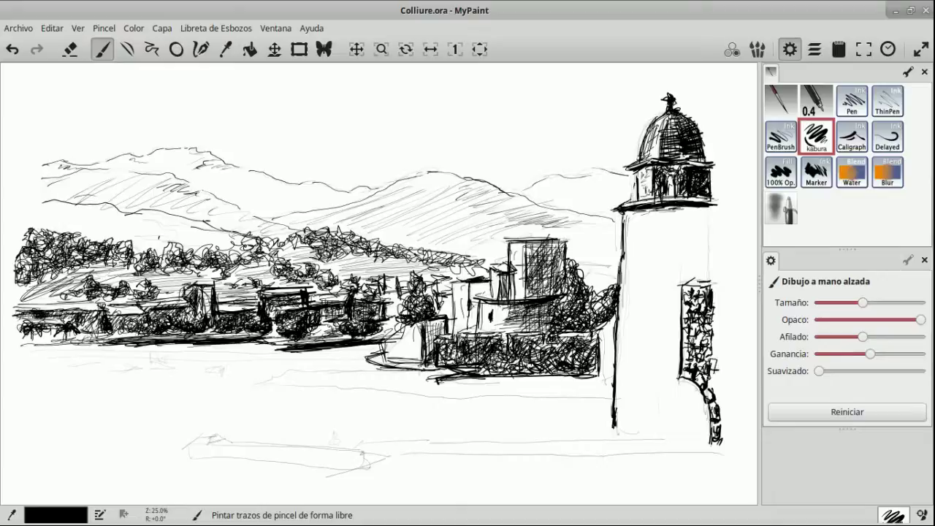
pyautogui.moveTo(719, 319); pyautogui.dragTo(717, 382)
# - Draw the horizontal band across the upper shaft and begin the stone texture under the lower cornice
pyautogui.moveTo(623, 256); pyautogui.dragTo(703, 253)
pyautogui.moveTo(646, 258); pyautogui.dragTo(626, 260)
pyautogui.moveTo(633, 218); pyautogui.dragTo(645, 231)
pyautogui.hotkey('ctrl', 'z')
pyautogui.moveTo(871, 354); pyautogui.dragTo(877, 354)
pyautogui.moveTo(694, 209)
pyautogui.mouseDown()
pyautogui.moveTo(706, 219)
pyautogui.moveTo(691, 229)
pyautogui.mouseUp()
pyautogui.moveTo(686, 223)
pyautogui.mouseDown()
pyautogui.moveTo(707, 237)
pyautogui.moveTo(691, 229)
pyautogui.mouseUp()
# - Fill the shaft's shadow side with dense stone scribbles and ink its dark base and ground line
pyautogui.moveTo(693, 236)
pyautogui.mouseDown()
pyautogui.moveTo(703, 244)
pyautogui.moveTo(691, 261)
pyautogui.moveTo(671, 220)
pyautogui.moveTo(672, 254)
pyautogui.moveTo(706, 277)
pyautogui.moveTo(672, 303)
pyautogui.moveTo(683, 315)
pyautogui.moveTo(654, 267)
pyautogui.moveTo(684, 322)
pyautogui.moveTo(661, 349)
pyautogui.moveTo(670, 402)
pyautogui.mouseUp()
pyautogui.moveTo(620, 428); pyautogui.dragTo(684, 437)
pyautogui.moveTo(656, 384)
pyautogui.mouseDown()
pyautogui.moveTo(687, 388)
pyautogui.moveTo(665, 399)
pyautogui.moveTo(698, 407)
pyautogui.moveTo(669, 421)
pyautogui.moveTo(694, 432)
pyautogui.mouseUp()
pyautogui.moveTo(610, 437); pyautogui.dragTo(744, 434)
pyautogui.moveTo(701, 415)
pyautogui.mouseDown()
pyautogui.moveTo(713, 438)
pyautogui.moveTo(698, 411)
pyautogui.mouseUp()
pyautogui.moveTo(714, 212)
pyautogui.mouseDown()
pyautogui.moveTo(694, 226)
pyautogui.moveTo(705, 285)
pyautogui.moveTo(640, 234)
pyautogui.moveTo(657, 391)
pyautogui.moveTo(621, 427)
pyautogui.moveTo(654, 431)
pyautogui.moveTo(647, 376)
pyautogui.mouseUp()
# - Add light stone texture to the shaft's lit side, and reinforce the right edges of the dome and shaft with the kabura brush
pyautogui.click(821, 103)
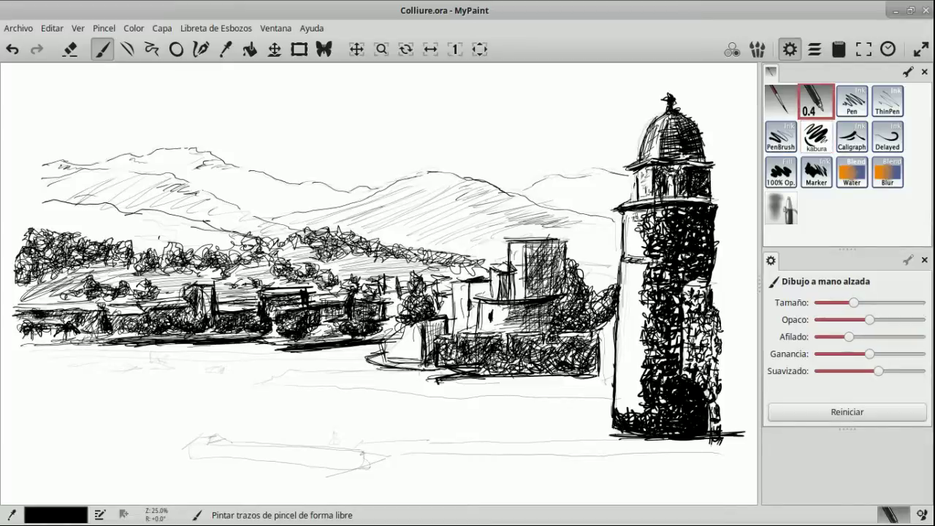
pyautogui.click(782, 102)
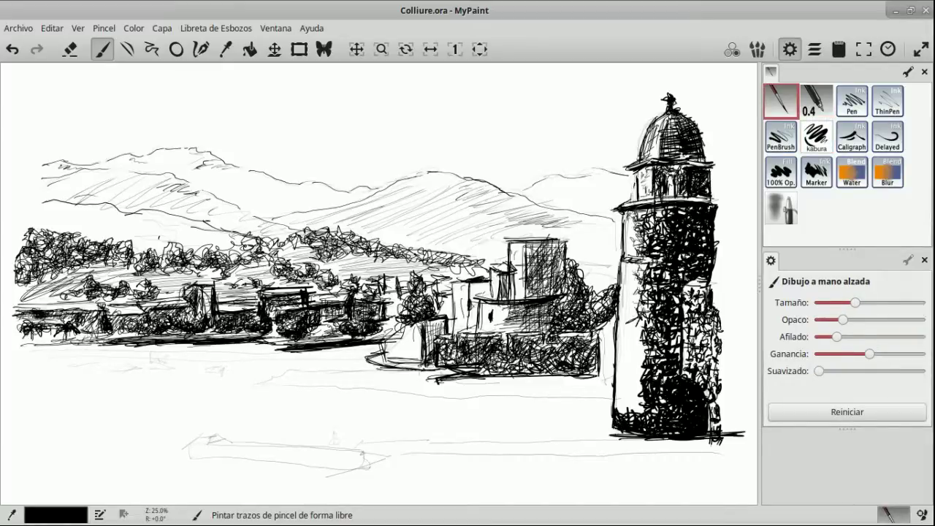
pyautogui.moveTo(635, 272); pyautogui.dragTo(635, 411)
pyautogui.click(817, 137)
pyautogui.moveTo(703, 135); pyautogui.dragTo(705, 154)
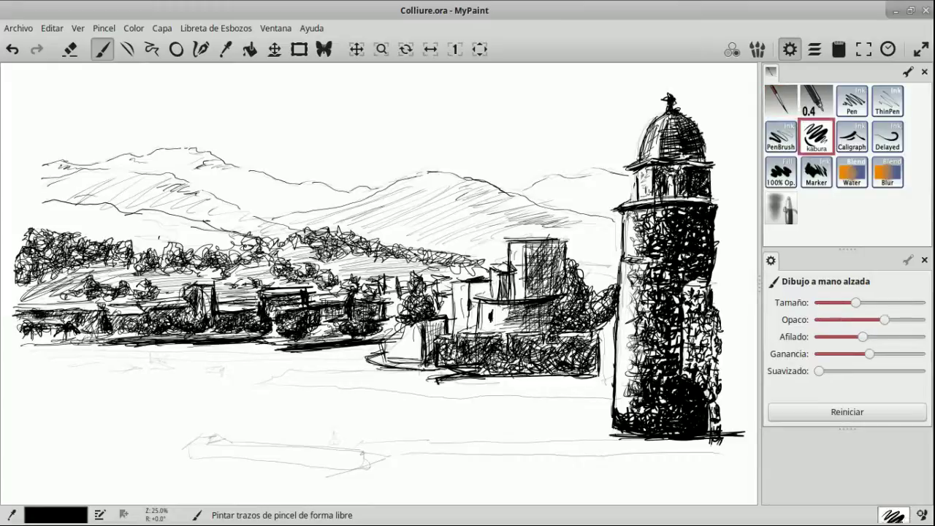
pyautogui.moveTo(713, 196); pyautogui.dragTo(715, 289)
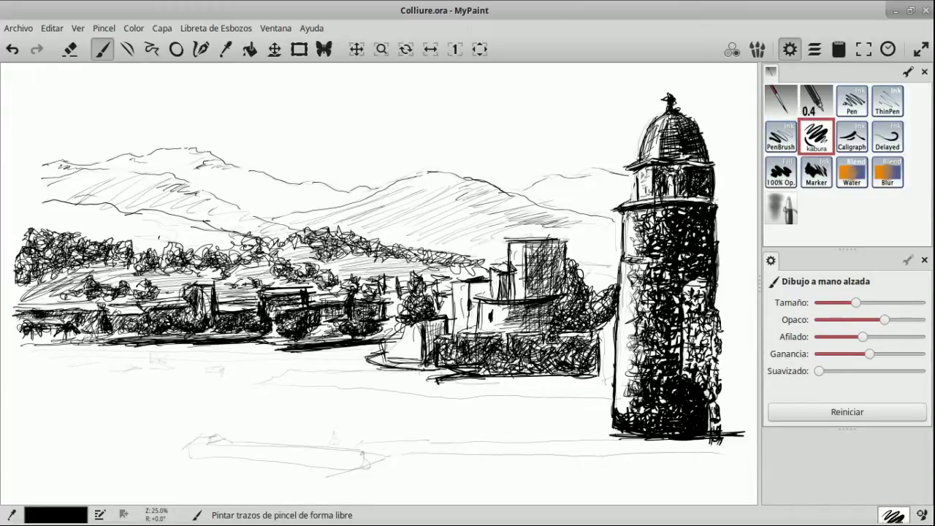
pyautogui.click(781, 100)
pyautogui.moveTo(635, 291); pyautogui.dragTo(627, 317)
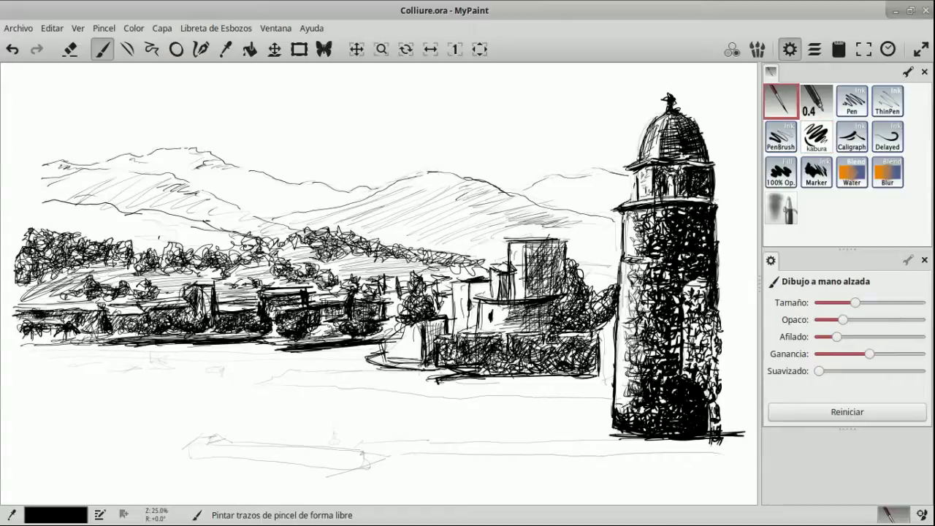
# - Darken the castle's long wall and the gap between it and the tower with the kabura brush
pyautogui.click(817, 137)
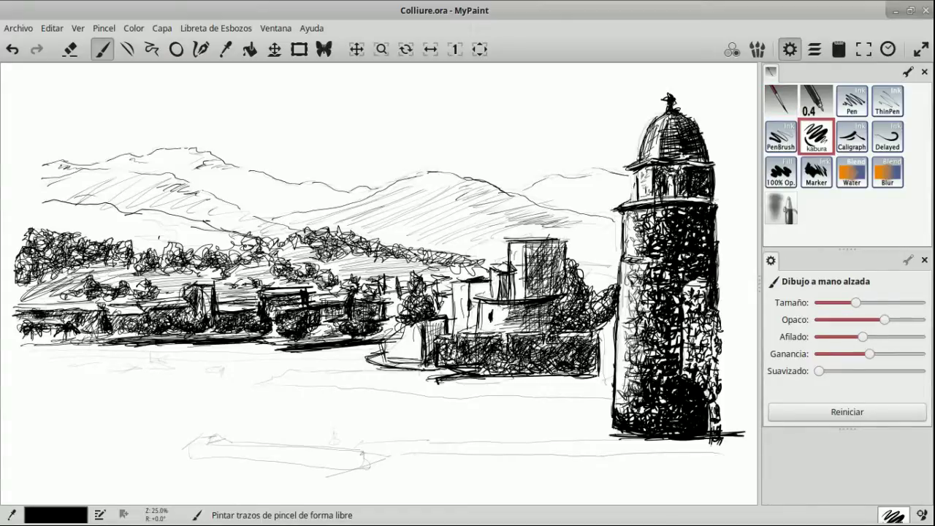
pyautogui.moveTo(450, 341)
pyautogui.mouseDown()
pyautogui.moveTo(439, 363)
pyautogui.moveTo(506, 371)
pyautogui.mouseUp()
pyautogui.moveTo(532, 349); pyautogui.dragTo(576, 376)
pyautogui.moveTo(601, 321); pyautogui.dragTo(611, 345)
# - Raise the brush to full opacity and a slightly larger size, and darken the foliage around the castle
pyautogui.moveTo(885, 320); pyautogui.dragTo(921, 320)
pyautogui.moveTo(856, 302); pyautogui.dragTo(862, 303)
pyautogui.moveTo(612, 329)
pyautogui.mouseDown()
pyautogui.moveTo(607, 381)
pyautogui.moveTo(611, 347)
pyautogui.moveTo(585, 369)
pyautogui.moveTo(475, 366)
pyautogui.moveTo(423, 322)
pyautogui.moveTo(388, 336)
pyautogui.moveTo(431, 325)
pyautogui.moveTo(491, 274)
pyautogui.moveTo(574, 264)
pyautogui.mouseUp()
pyautogui.moveTo(573, 313); pyautogui.dragTo(548, 326)
pyautogui.moveTo(428, 322)
pyautogui.mouseDown()
pyautogui.moveTo(418, 277)
pyautogui.moveTo(403, 321)
pyautogui.mouseUp()
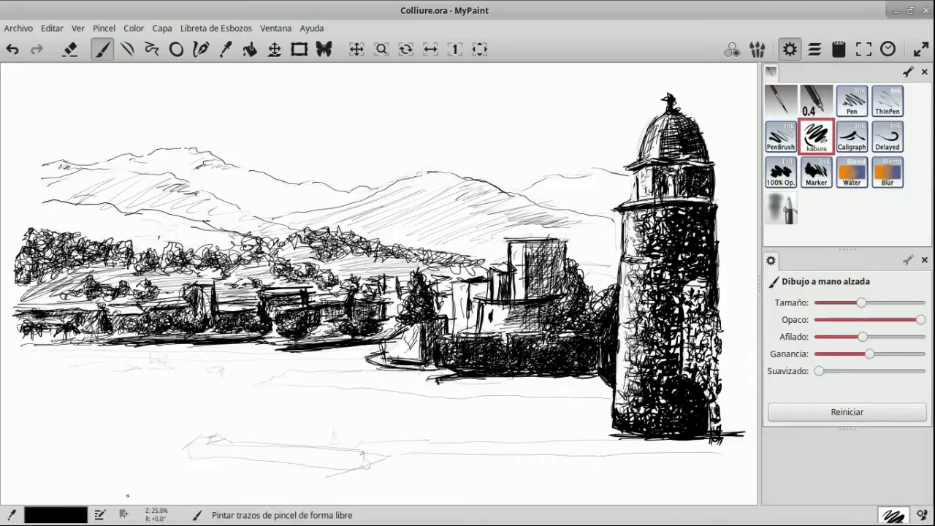
# - Ink the small boats off the waterfront and start the top edge of the breakwater below the castle
pyautogui.moveTo(78, 373)
pyautogui.mouseDown()
pyautogui.moveTo(91, 358)
pyautogui.moveTo(139, 346)
pyautogui.moveTo(328, 353)
pyautogui.mouseUp()
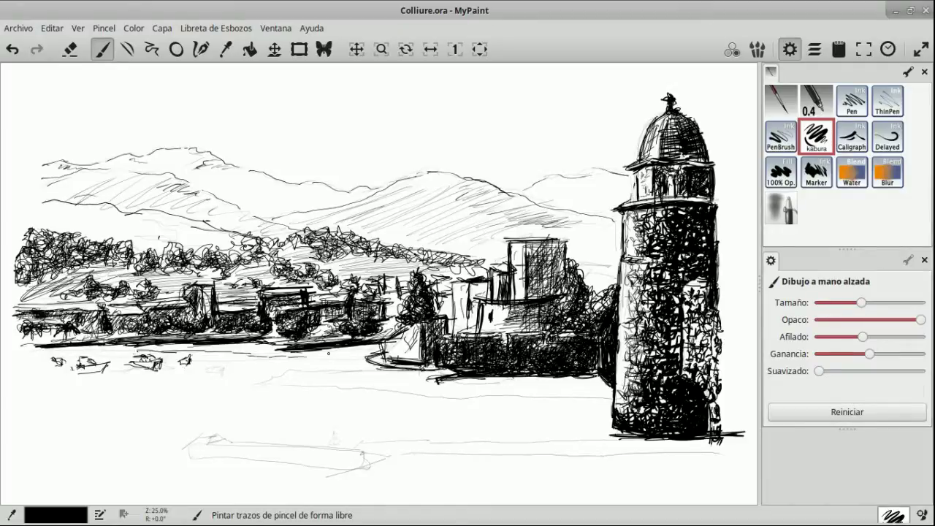
pyautogui.hotkey('ctrl', 'z')
pyautogui.moveTo(443, 379)
pyautogui.mouseDown()
pyautogui.moveTo(604, 385)
pyautogui.moveTo(592, 386)
pyautogui.mouseUp()
pyautogui.moveTo(290, 372); pyautogui.dragTo(418, 379)
pyautogui.moveTo(294, 373)
pyautogui.mouseDown()
pyautogui.moveTo(436, 382)
pyautogui.moveTo(258, 383)
pyautogui.moveTo(300, 384)
pyautogui.mouseUp()
pyautogui.hotkey('ctrl', 'z')
# - Complete the breakwater's outline and fill it with dense scribbled rock texture up to the tower
pyautogui.moveTo(255, 381); pyautogui.dragTo(406, 393)
pyautogui.moveTo(331, 380); pyautogui.dragTo(386, 393)
pyautogui.moveTo(386, 389)
pyautogui.mouseDown()
pyautogui.moveTo(290, 383)
pyautogui.moveTo(388, 393)
pyautogui.mouseUp()
pyautogui.moveTo(372, 382)
pyautogui.mouseDown()
pyautogui.moveTo(458, 399)
pyautogui.moveTo(602, 399)
pyautogui.mouseUp()
pyautogui.moveTo(532, 386); pyautogui.dragTo(611, 395)
pyautogui.moveTo(546, 390); pyautogui.dragTo(510, 383)
pyautogui.moveTo(460, 382)
pyautogui.mouseDown()
pyautogui.moveTo(482, 393)
pyautogui.moveTo(580, 397)
pyautogui.mouseUp()
pyautogui.moveTo(316, 389); pyautogui.dragTo(376, 393)
# - Outline the foreground pier and the quay leading to the tower, and texture the quay's rocky edge
pyautogui.moveTo(184, 445)
pyautogui.mouseDown()
pyautogui.moveTo(227, 441)
pyautogui.moveTo(391, 462)
pyautogui.mouseUp()
pyautogui.moveTo(219, 439)
pyautogui.mouseDown()
pyautogui.moveTo(344, 449)
pyautogui.moveTo(373, 439)
pyautogui.moveTo(623, 431)
pyautogui.mouseUp()
pyautogui.moveTo(361, 444); pyautogui.dragTo(562, 439)
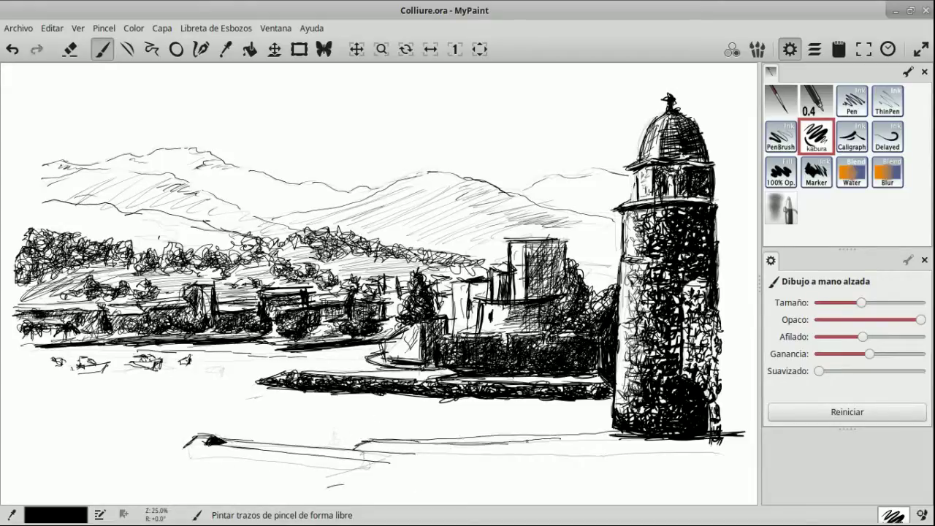
pyautogui.moveTo(337, 485); pyautogui.dragTo(643, 448)
pyautogui.moveTo(357, 448)
pyautogui.mouseDown()
pyautogui.moveTo(712, 446)
pyautogui.moveTo(657, 447)
pyautogui.mouseUp()
# - Fill the pier's front face with dark strokes and add small figures on the pier and quay
pyautogui.moveTo(193, 460); pyautogui.dragTo(359, 471)
pyautogui.moveTo(190, 454)
pyautogui.mouseDown()
pyautogui.moveTo(207, 437)
pyautogui.moveTo(193, 447)
pyautogui.moveTo(374, 468)
pyautogui.mouseUp()
pyautogui.hotkey('ctrl', 'z')
pyautogui.moveTo(221, 455); pyautogui.dragTo(347, 469)
pyautogui.rightClick(152, 501)
pyautogui.click(156, 502)
pyautogui.moveTo(187, 451); pyautogui.dragTo(351, 466)
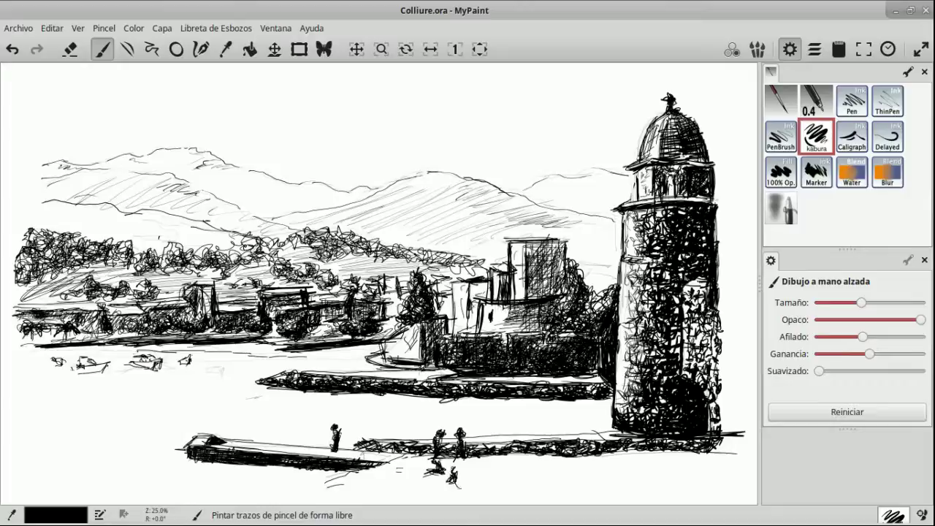
# - Draw water ripples in front of the pier and, with a smaller brush, fine horizontal reflections below the breakwater
pyautogui.moveTo(326, 482); pyautogui.dragTo(291, 501)
pyautogui.moveTo(460, 405); pyautogui.dragTo(575, 405)
pyautogui.hotkey('ctrl', 'z')
pyautogui.moveTo(862, 302); pyautogui.dragTo(834, 303)
pyautogui.moveTo(495, 405); pyautogui.dragTo(573, 406)
pyautogui.moveTo(500, 408); pyautogui.dragTo(590, 404)
pyautogui.press('f')
pyautogui.moveTo(532, 405); pyautogui.dragTo(598, 404)
pyautogui.moveTo(493, 411); pyautogui.dragTo(584, 415)
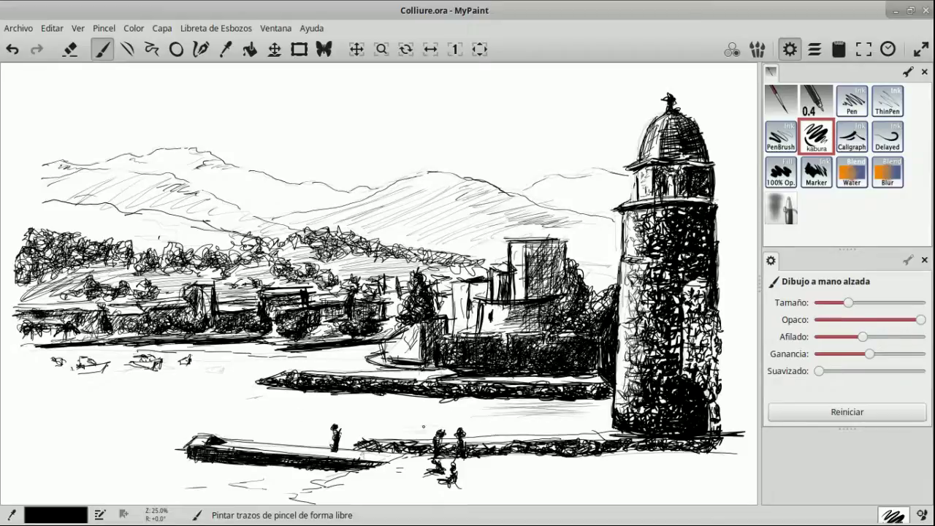
# - Add light ripple strokes beneath the pier, around the boats and along the waterfront
pyautogui.moveTo(188, 468); pyautogui.dragTo(243, 470)
pyautogui.moveTo(93, 375); pyautogui.dragTo(210, 370)
pyautogui.moveTo(253, 359); pyautogui.dragTo(399, 353)
# - Erase the stray ground strokes beside the tower's base with a larger eraser, and return to normal painting
pyautogui.press('e')
pyautogui.press(']')
pyautogui.press(']')
pyautogui.moveTo(902, 302); pyautogui.dragTo(848, 303)
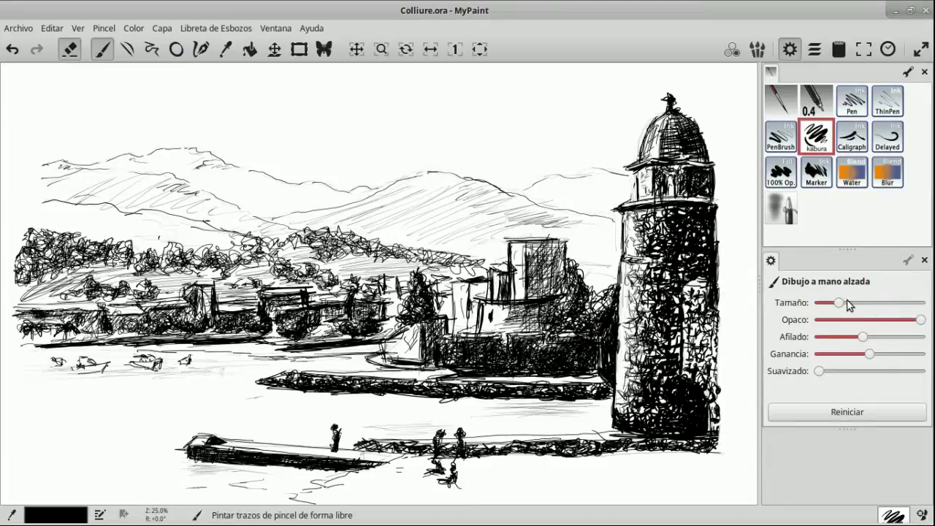
pyautogui.press('e')
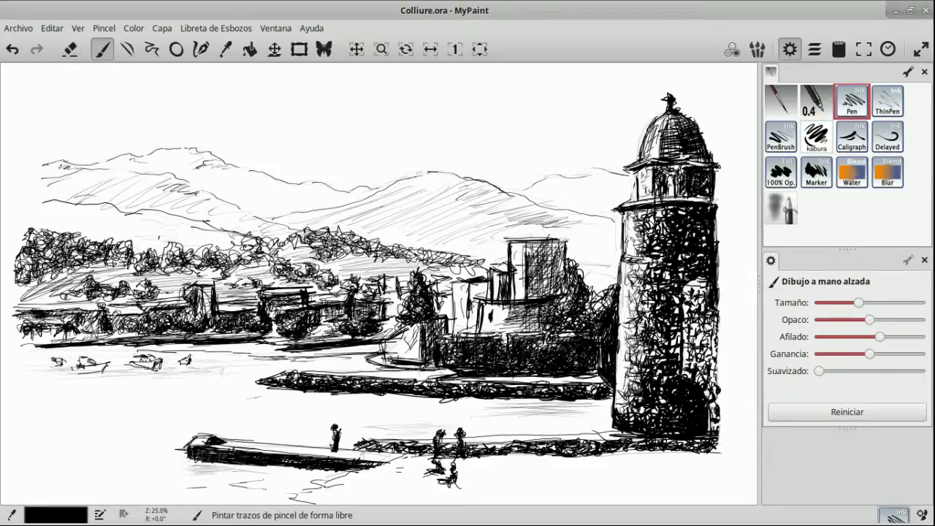
# - Hatch the quay's ground around the figures with the Pen brush and add fine lines along the far shoreline
pyautogui.moveTo(858, 303); pyautogui.dragTo(865, 303)
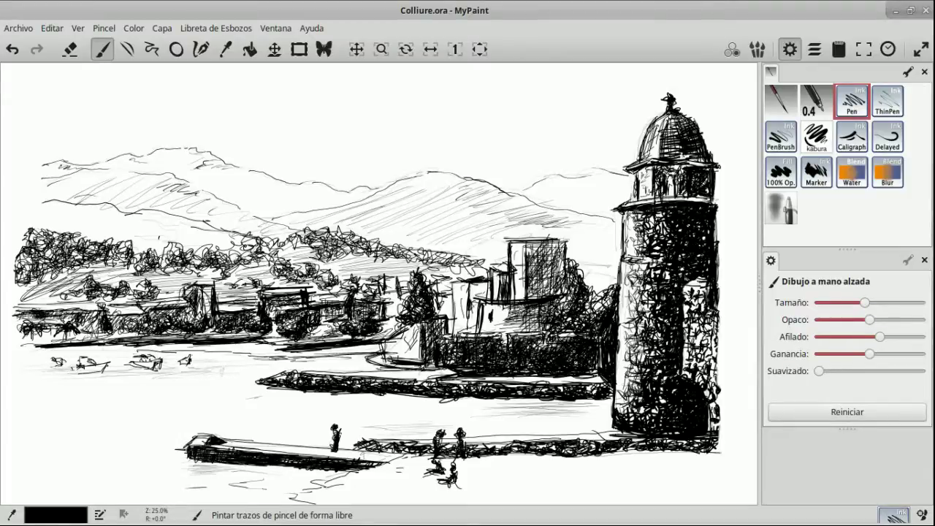
pyautogui.hotkey('ctrl', 'z')
pyautogui.moveTo(477, 458); pyautogui.dragTo(564, 456)
pyautogui.moveTo(576, 459); pyautogui.dragTo(722, 459)
pyautogui.moveTo(457, 462); pyautogui.dragTo(499, 464)
pyautogui.moveTo(377, 476); pyautogui.dragTo(408, 462)
pyautogui.moveTo(393, 485); pyautogui.dragTo(406, 478)
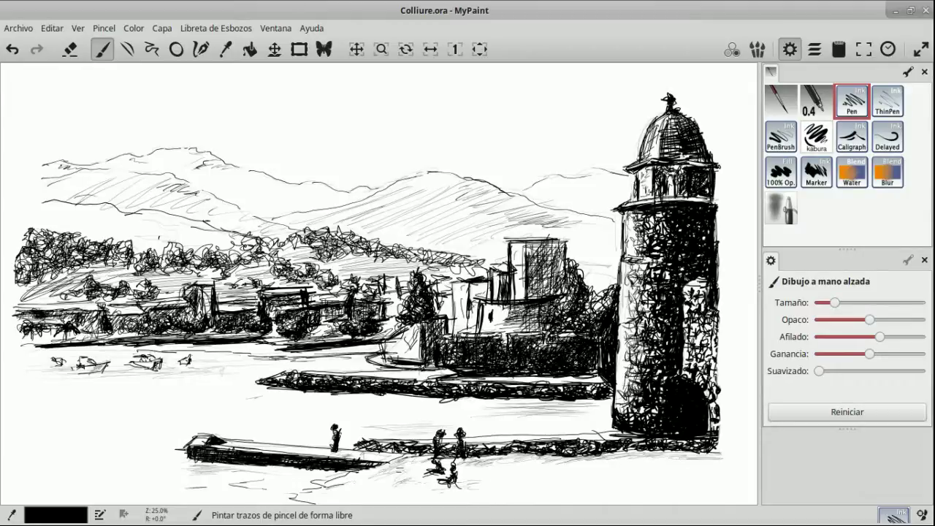
pyautogui.moveTo(13, 351); pyautogui.dragTo(110, 347)
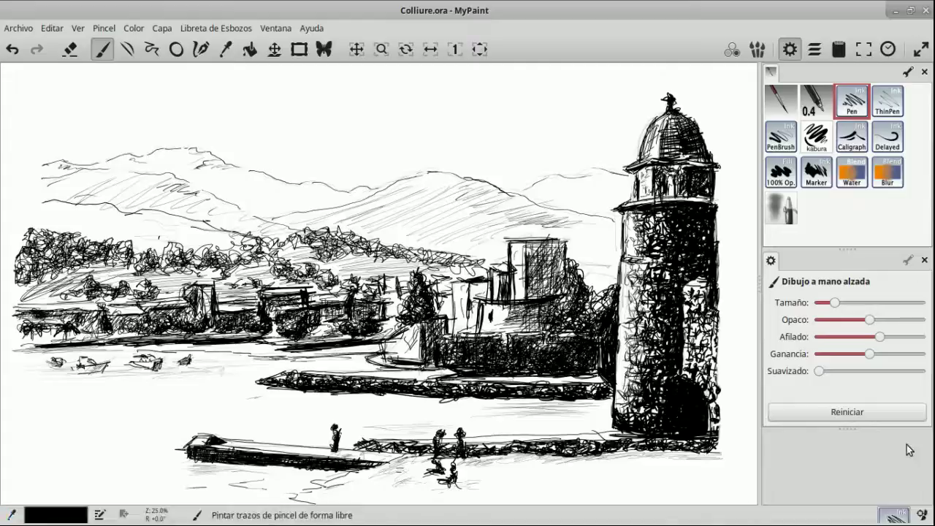